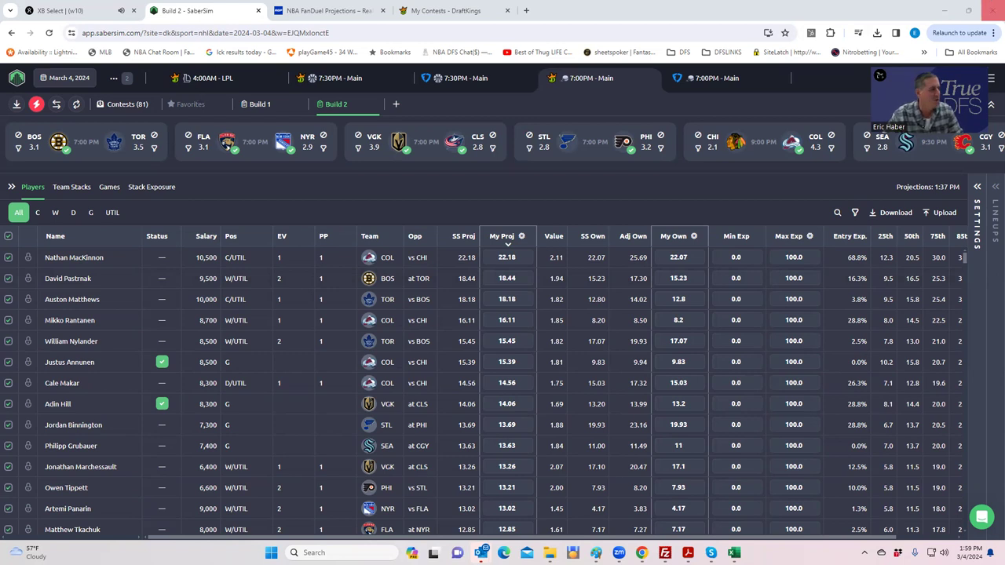
# Step: Close the XB Select browser tab and review the matchups and team totals across the 7:00PM NHL main slate
pyautogui.click(133, 10)
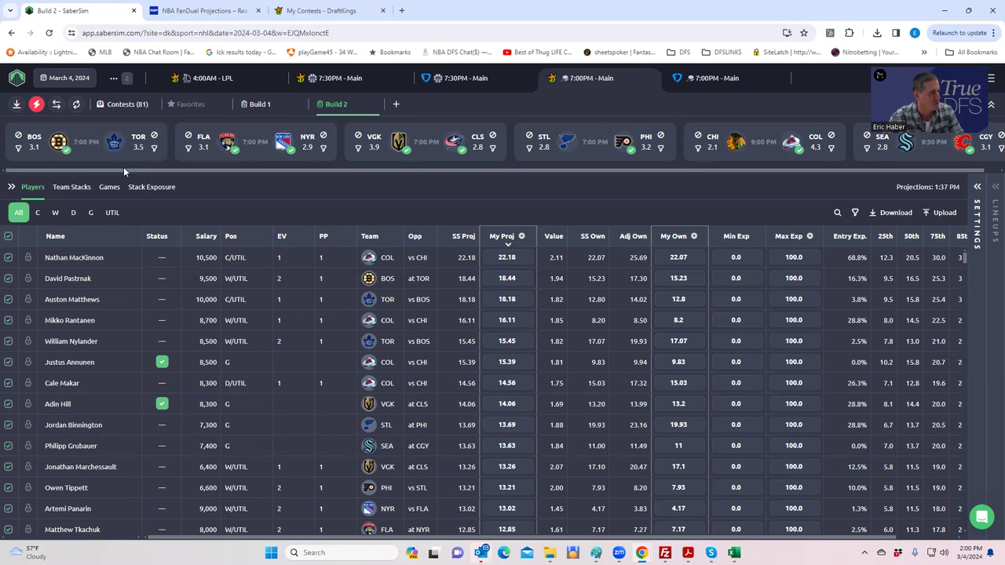
pyautogui.moveTo(145, 169); pyautogui.dragTo(286, 175)
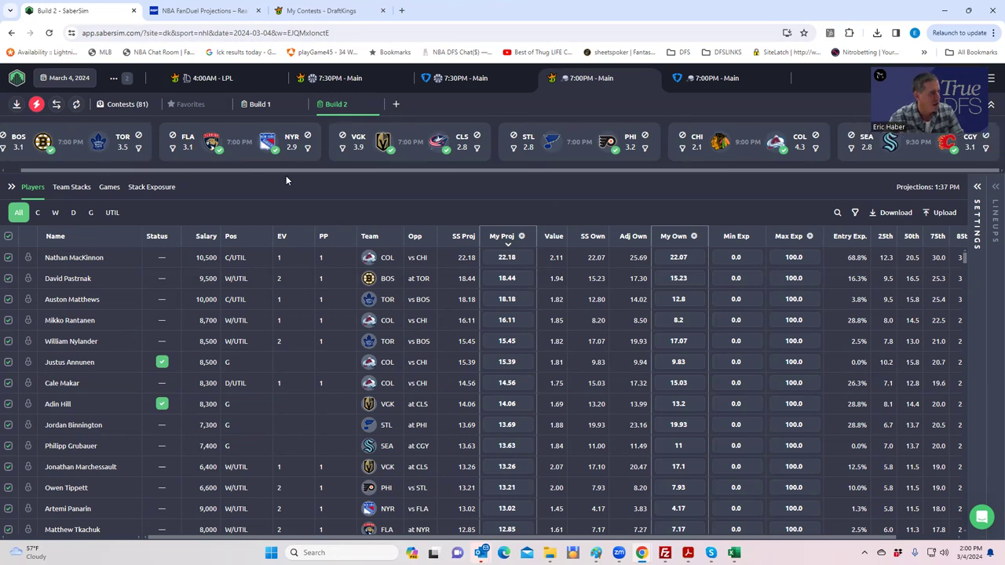
pyautogui.moveTo(180, 172); pyautogui.dragTo(59, 171)
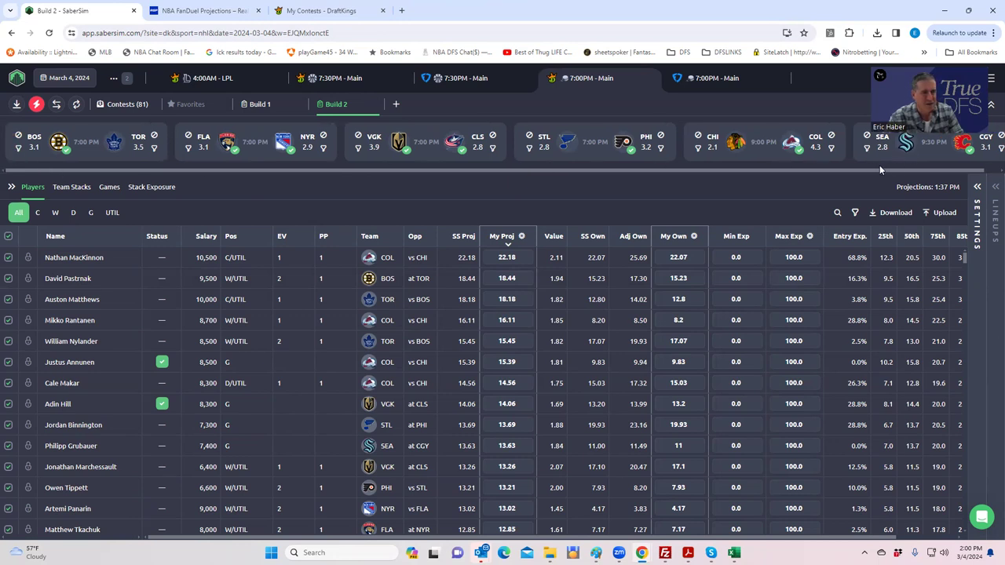
pyautogui.moveTo(824, 167); pyautogui.dragTo(459, 169)
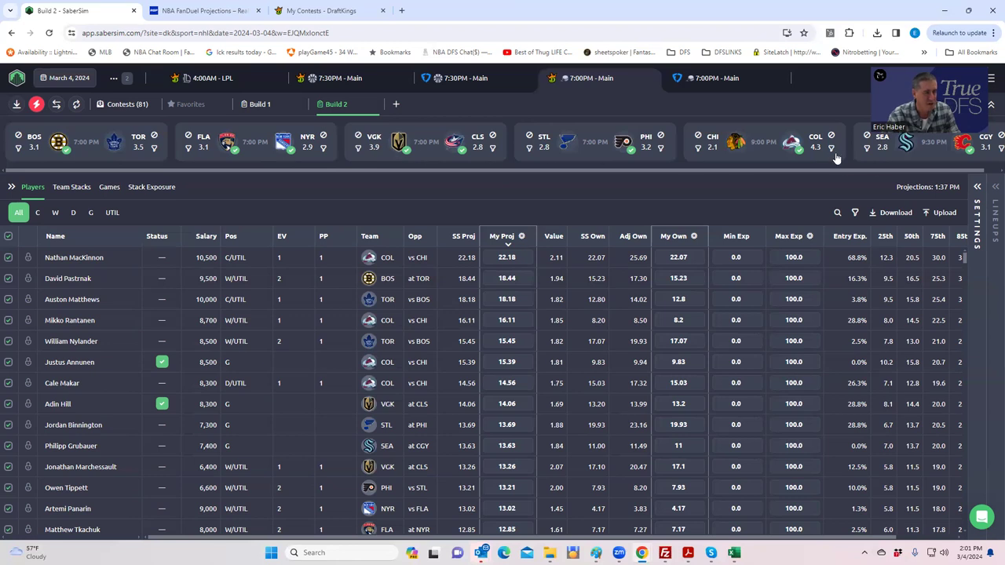
pyautogui.moveTo(762, 168); pyautogui.dragTo(861, 172)
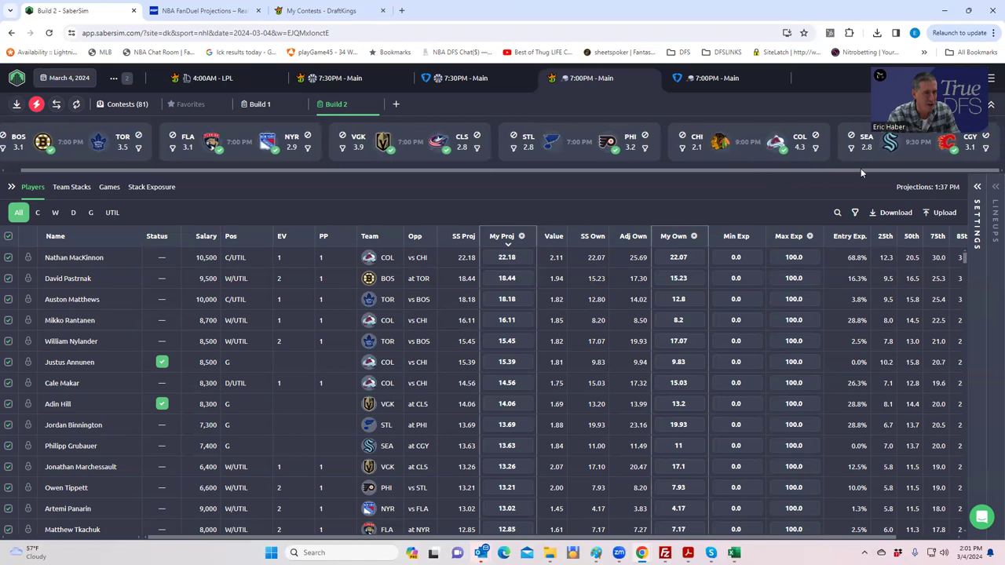
pyautogui.moveTo(828, 175); pyautogui.dragTo(619, 169)
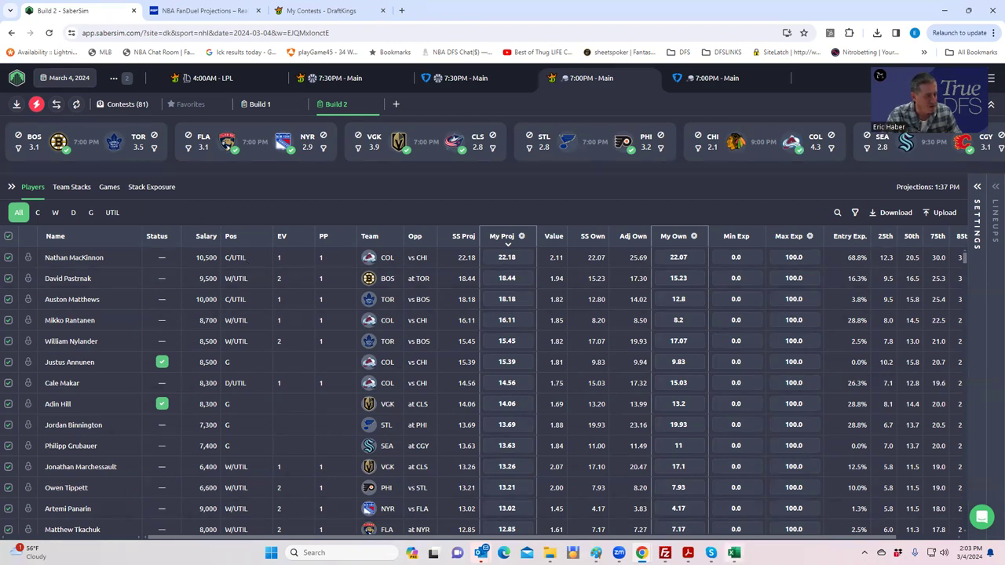
# Step: Switch to the NHLDK_Proj workbook in Excel, enlarge it to full screen, and examine the top players' fpts, pp$ and Sheets Value Score
pyautogui.moveTo(733, 554)
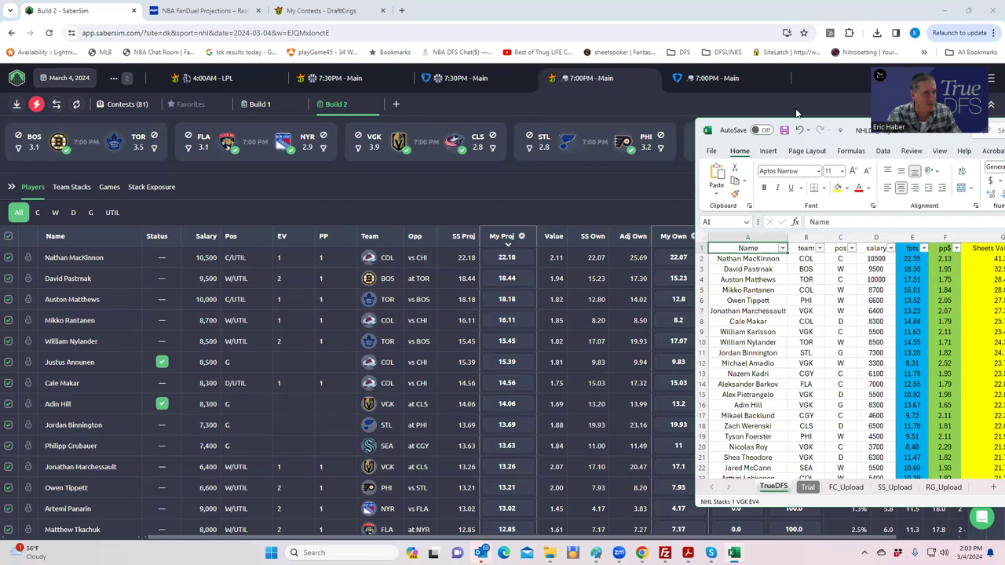
pyautogui.doubleClick(952, 129)
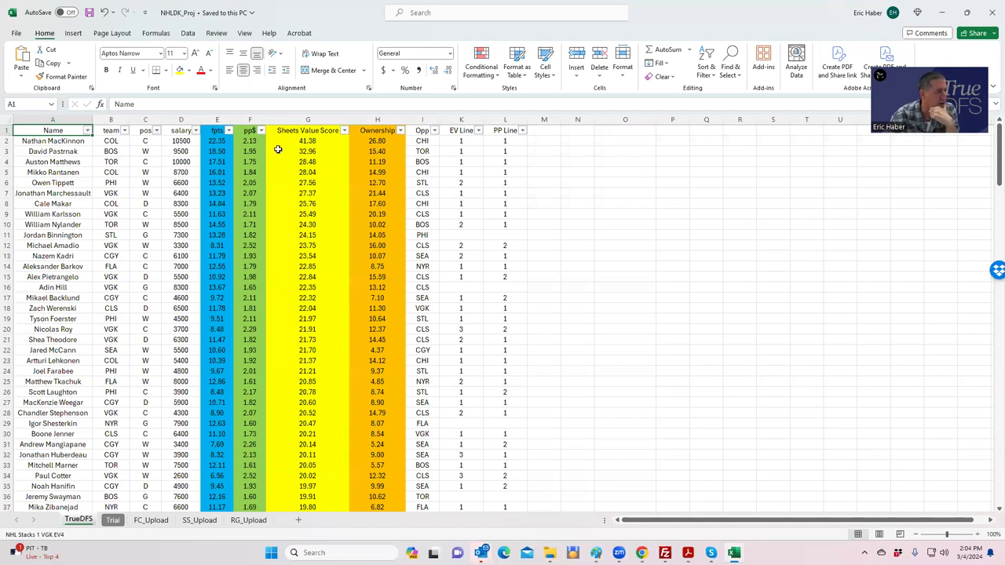
pyautogui.click(305, 139)
pyautogui.moveTo(306, 139)
pyautogui.mouseDown()
pyautogui.moveTo(303, 292)
pyautogui.moveTo(307, 135)
pyautogui.mouseUp()
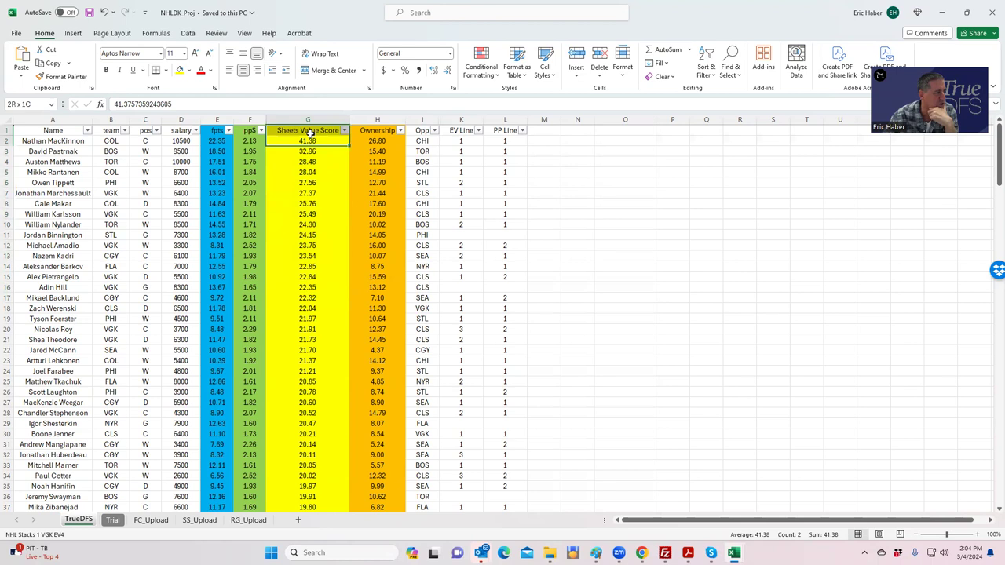
pyautogui.click(305, 162)
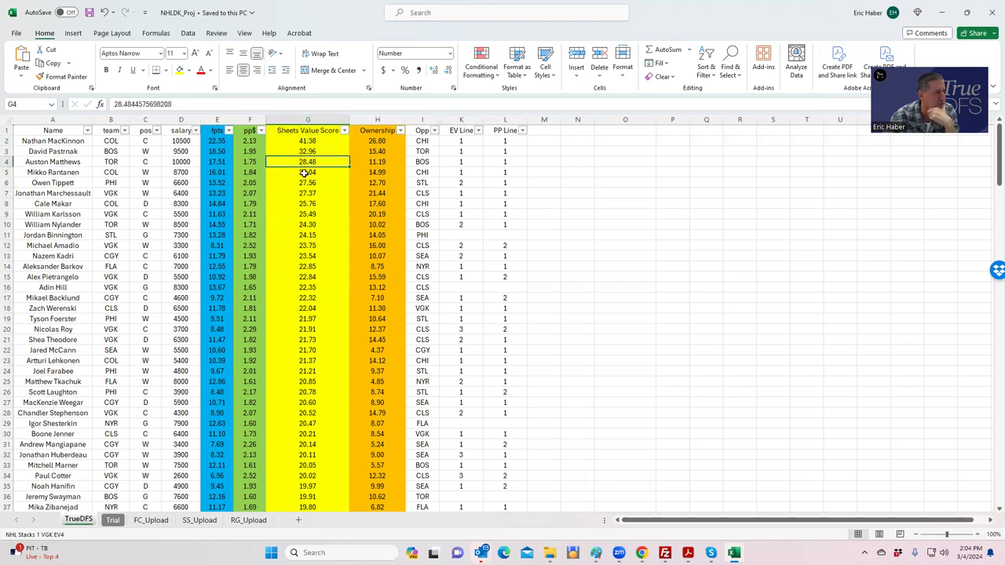
pyautogui.click(213, 142)
pyautogui.click(249, 141)
pyautogui.click(305, 141)
pyautogui.click(305, 162)
pyautogui.click(302, 203)
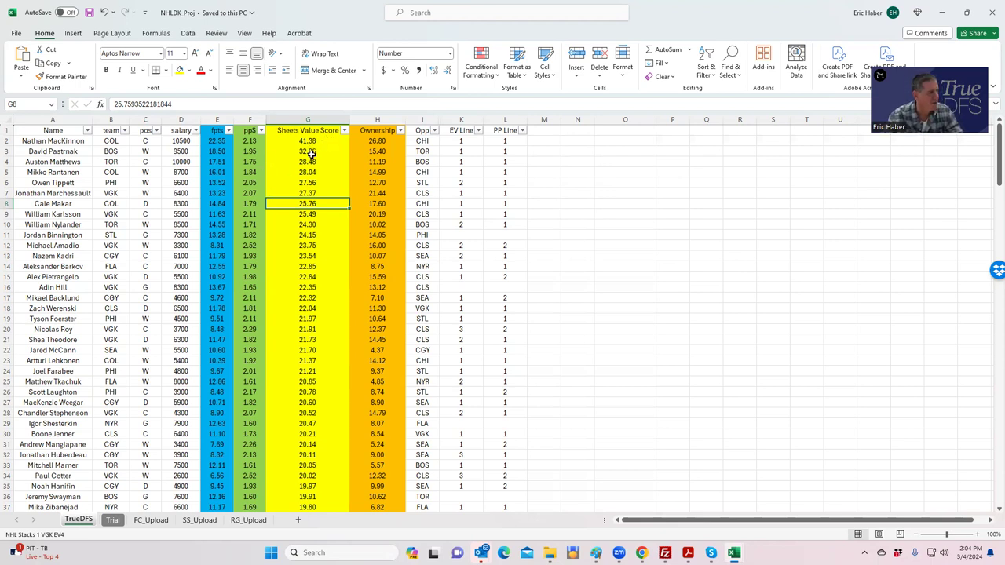
# Step: Look over the 20 highest-ranked players and compare the salaries of the Colorado players among them
pyautogui.moveTo(37, 146); pyautogui.dragTo(172, 338)
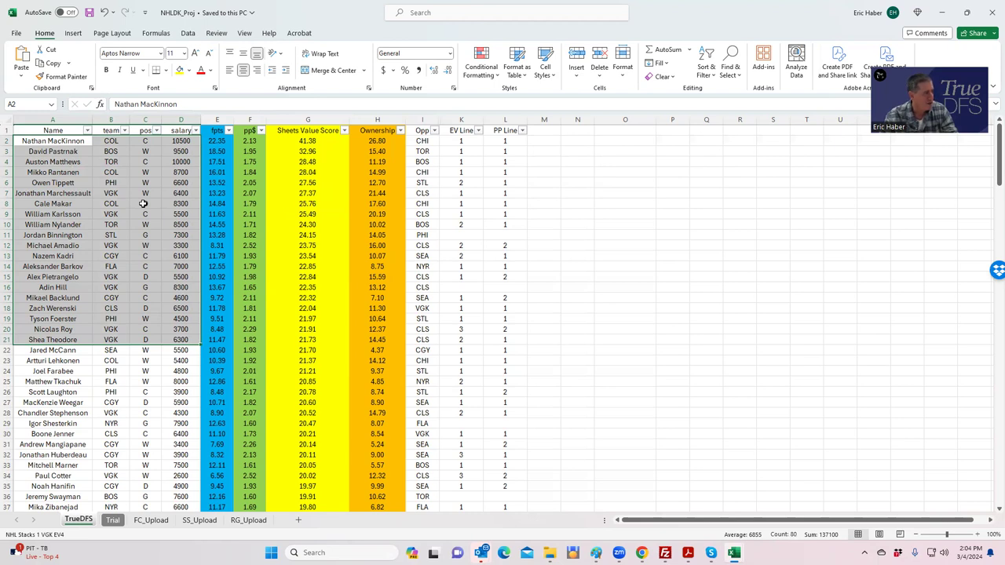
pyautogui.click(110, 142)
pyautogui.click(114, 171)
pyautogui.click(174, 172)
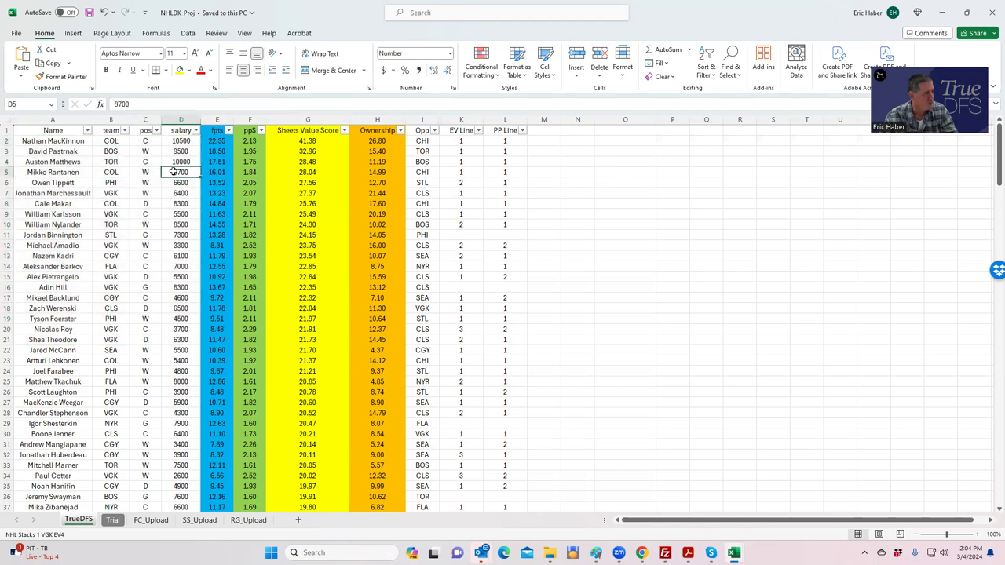
pyautogui.click(174, 140)
pyautogui.click(114, 171)
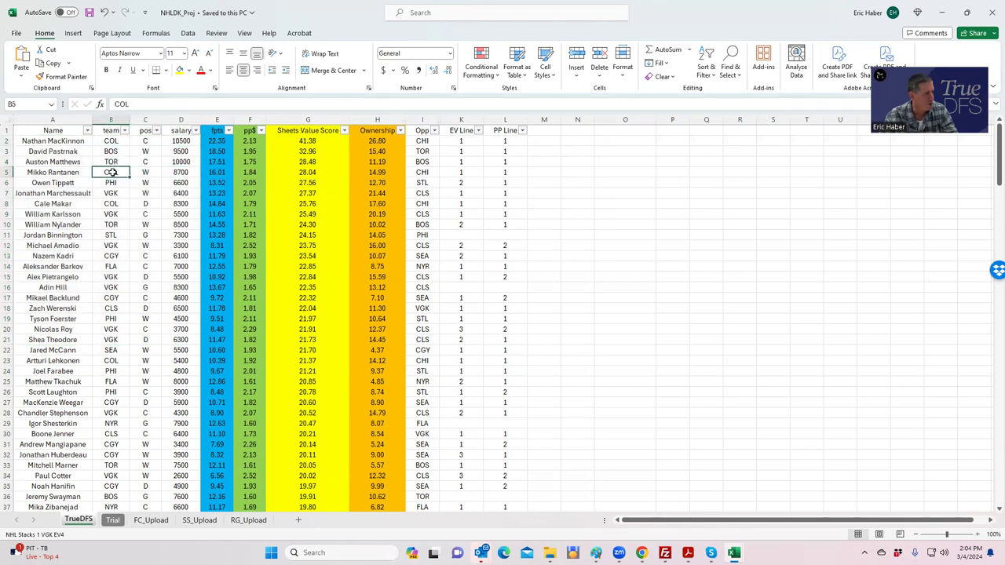
pyautogui.click(171, 204)
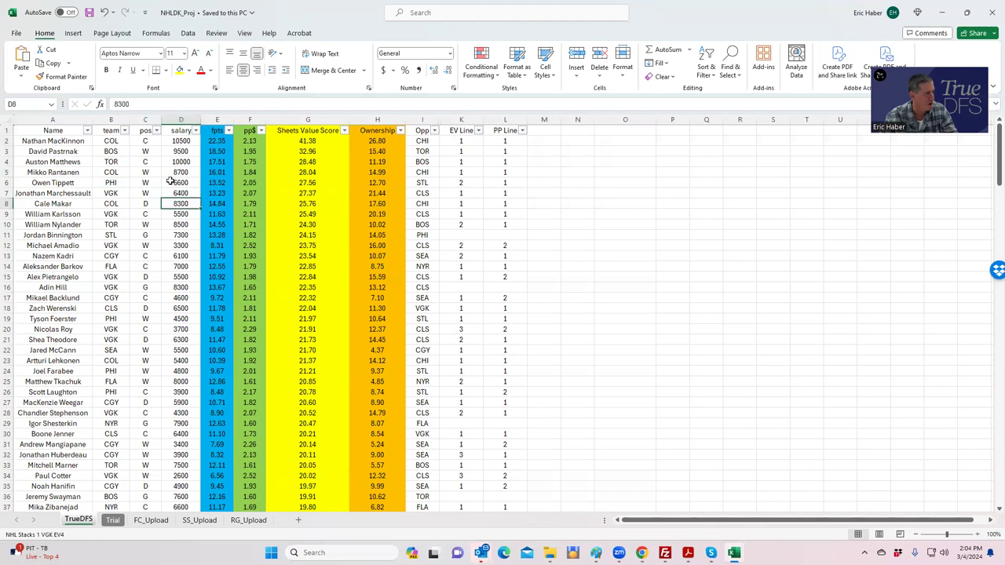
pyautogui.click(170, 173)
pyautogui.click(169, 142)
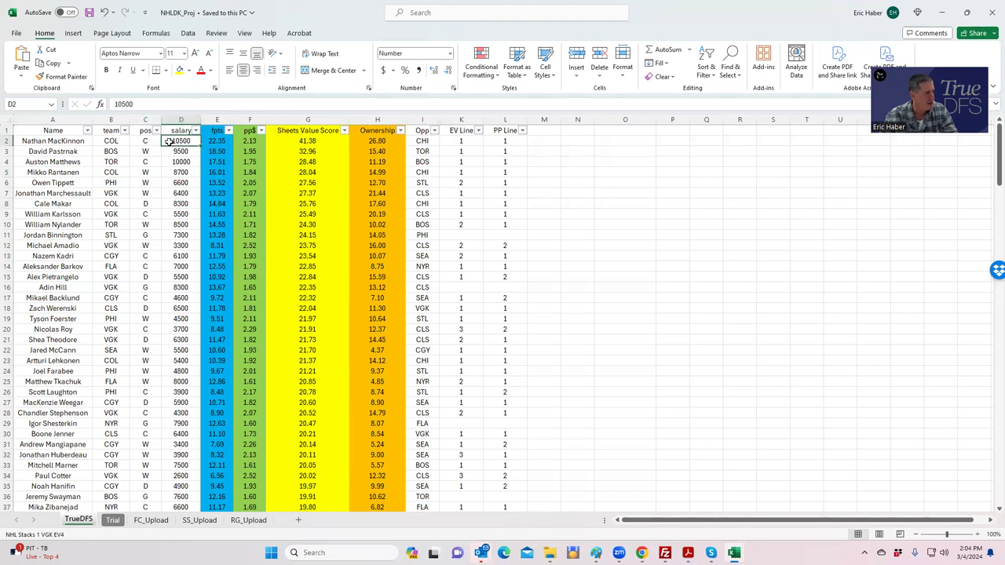
pyautogui.click(198, 204)
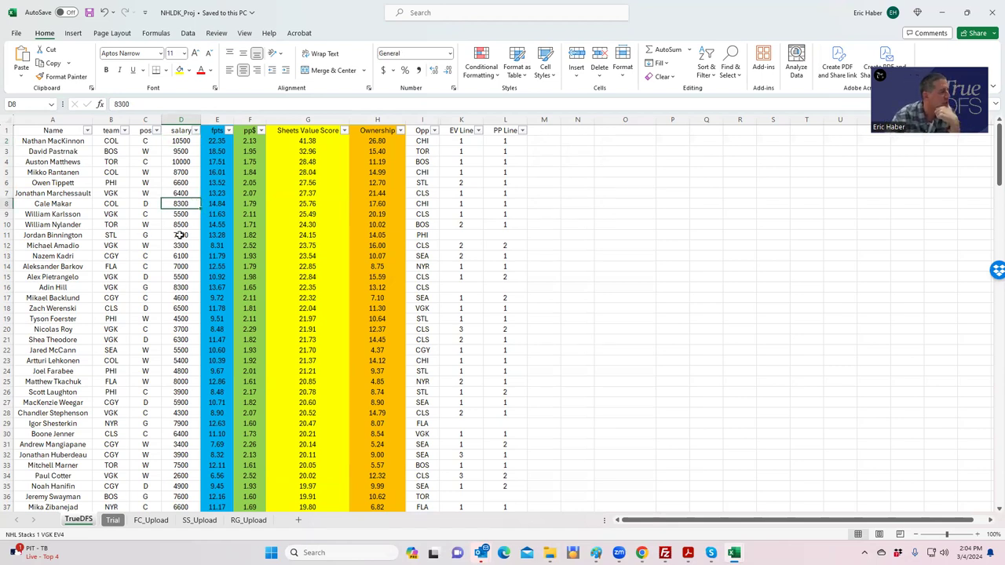
# Step: Go through the team column to identify the Vegas (VGK) players among the 20 highest-ranked rows
pyautogui.click(121, 193)
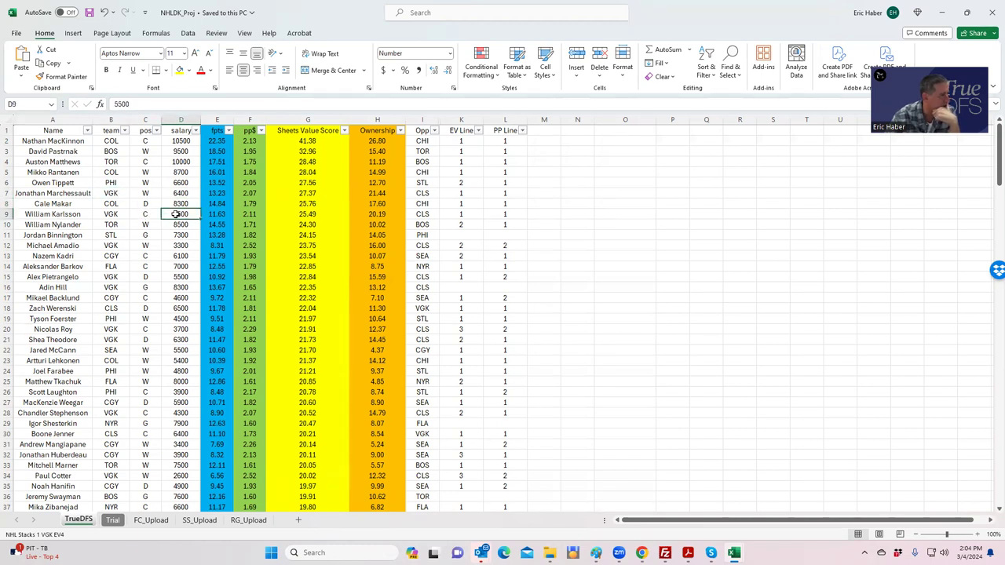
pyautogui.click(117, 214)
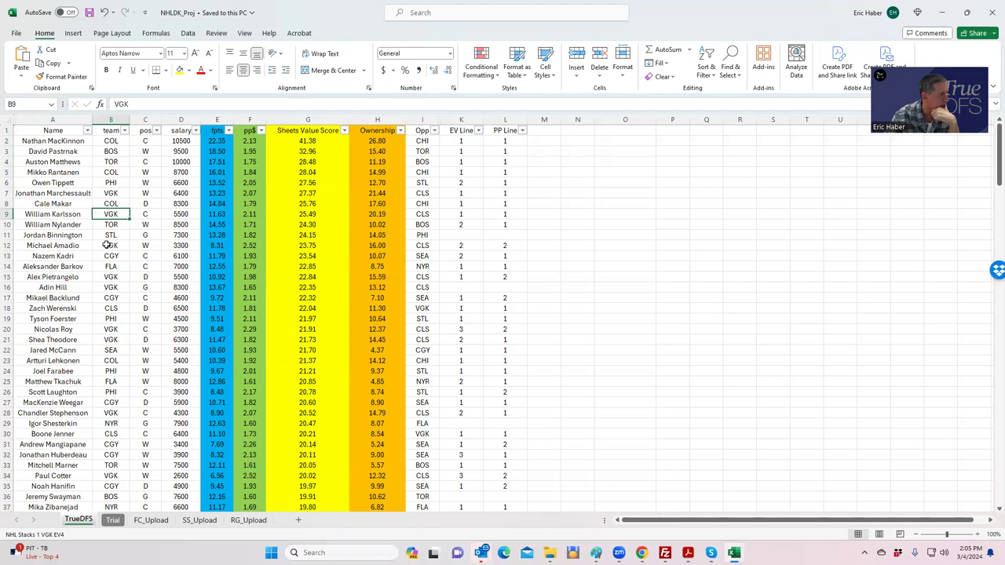
pyautogui.click(106, 245)
pyautogui.click(114, 275)
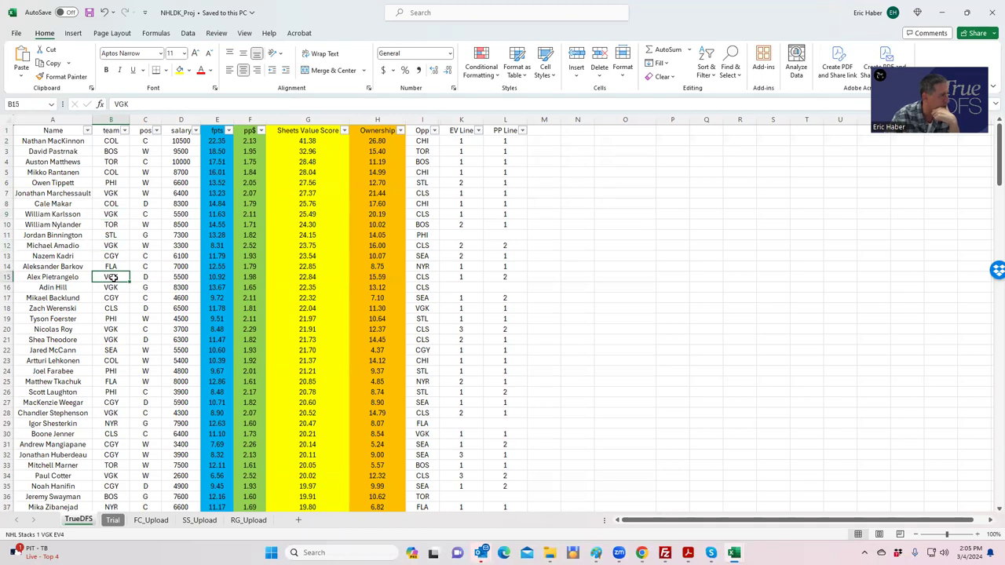
pyautogui.click(115, 329)
pyautogui.click(118, 339)
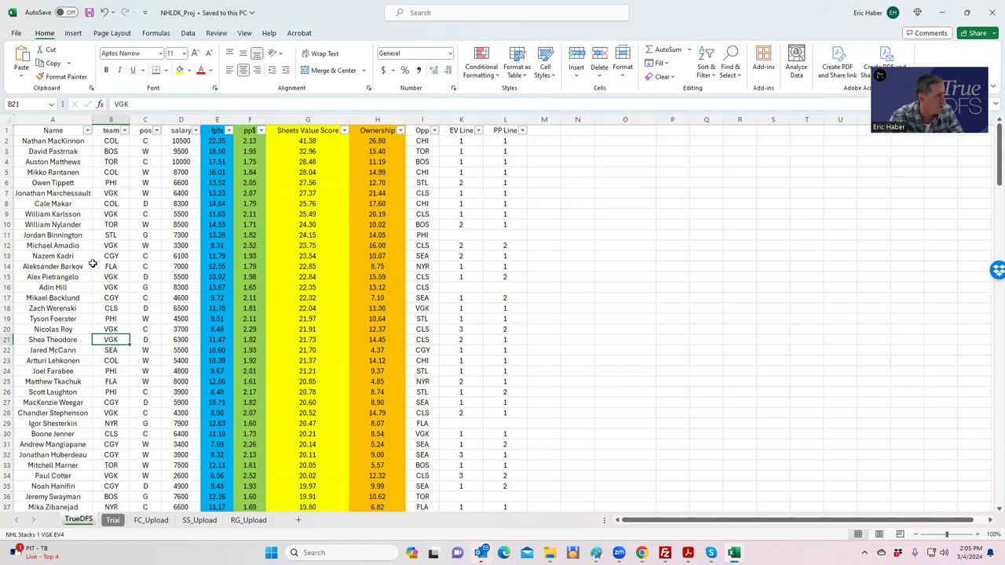
# Step: Check the salaries, EV lines and PP lines of the Vegas players Amadio, Pietrangelo, Roy and Theodore
pyautogui.click(173, 246)
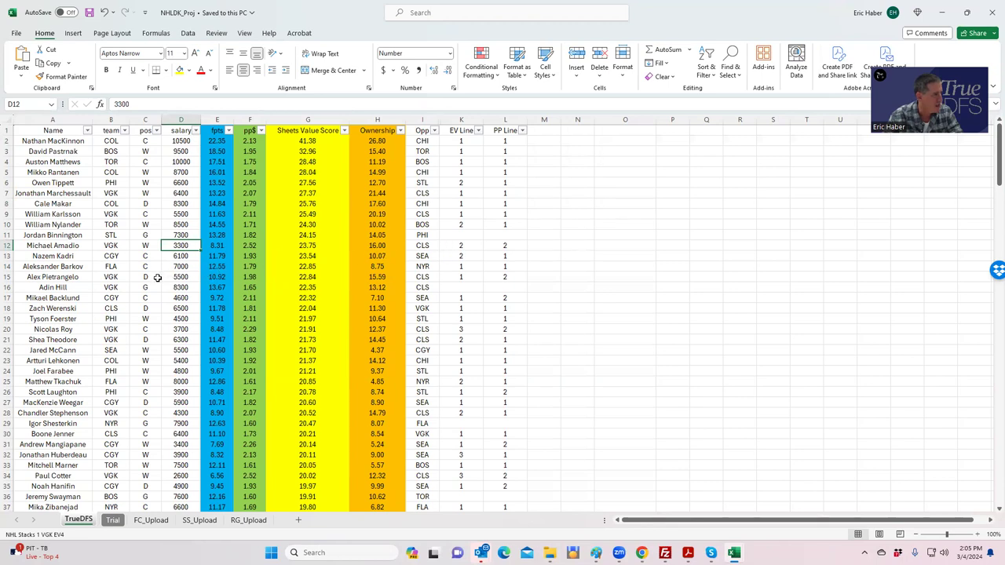
pyautogui.click(460, 247)
pyautogui.click(460, 276)
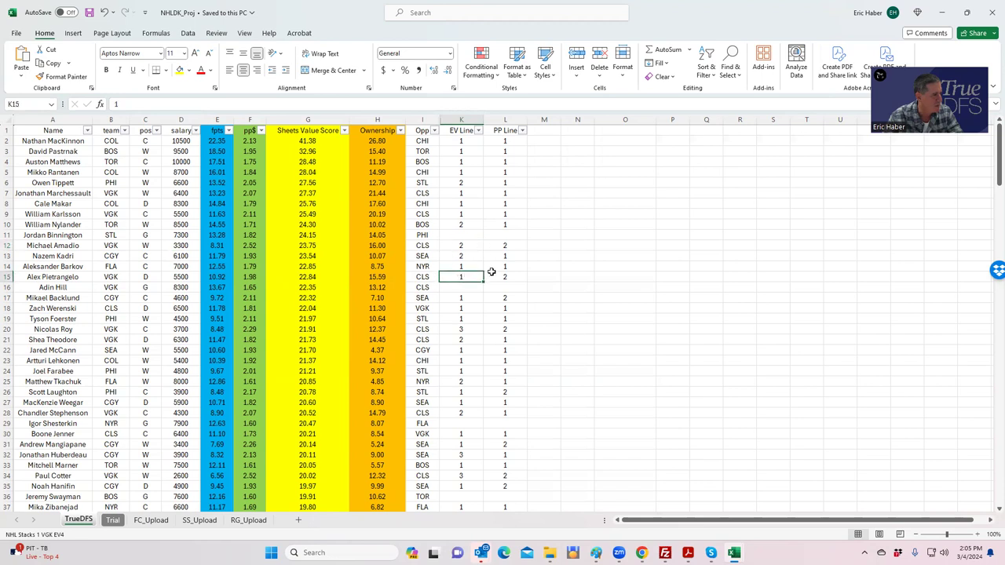
pyautogui.click(501, 246)
pyautogui.click(502, 275)
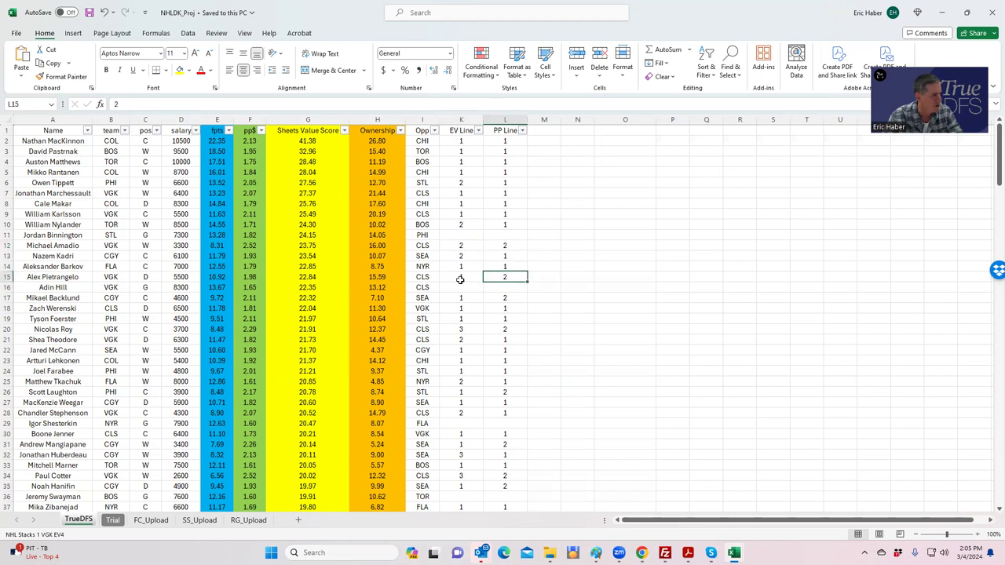
pyautogui.click(168, 277)
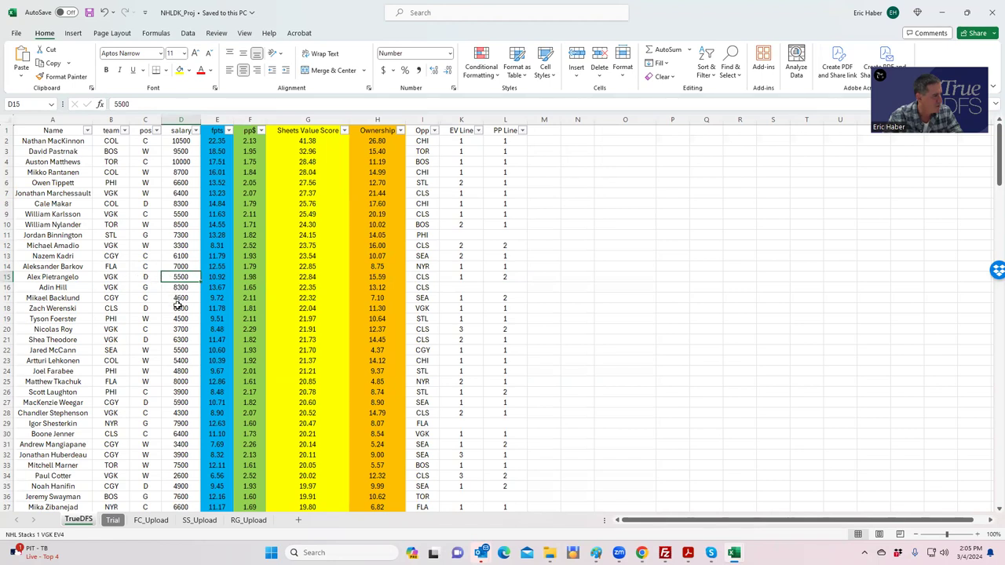
pyautogui.click(182, 331)
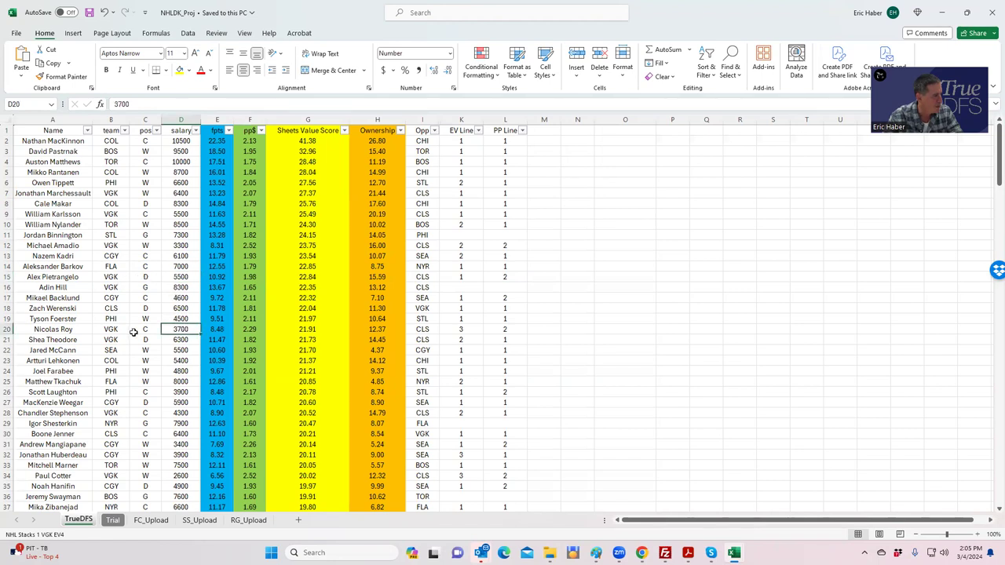
pyautogui.click(498, 329)
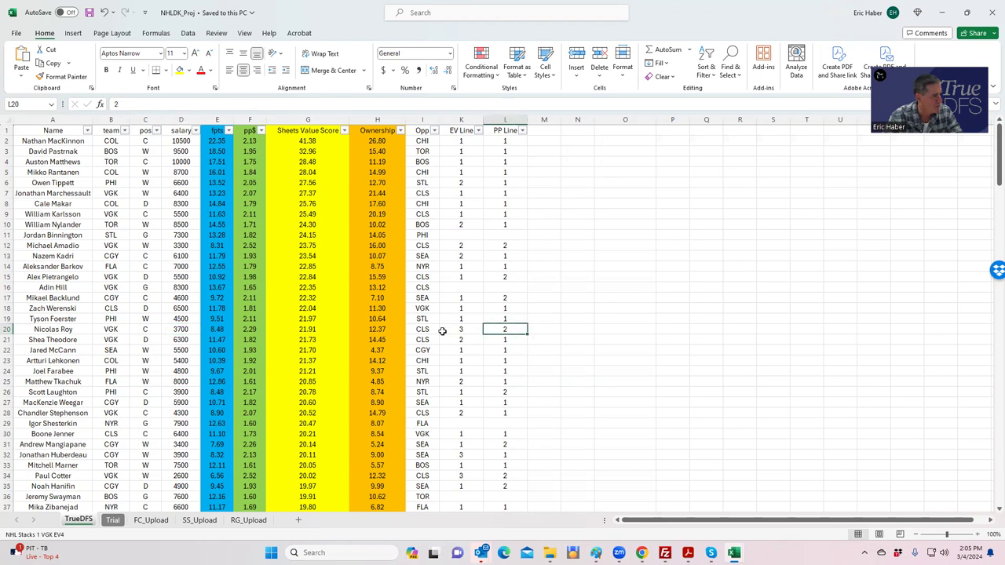
pyautogui.click(446, 339)
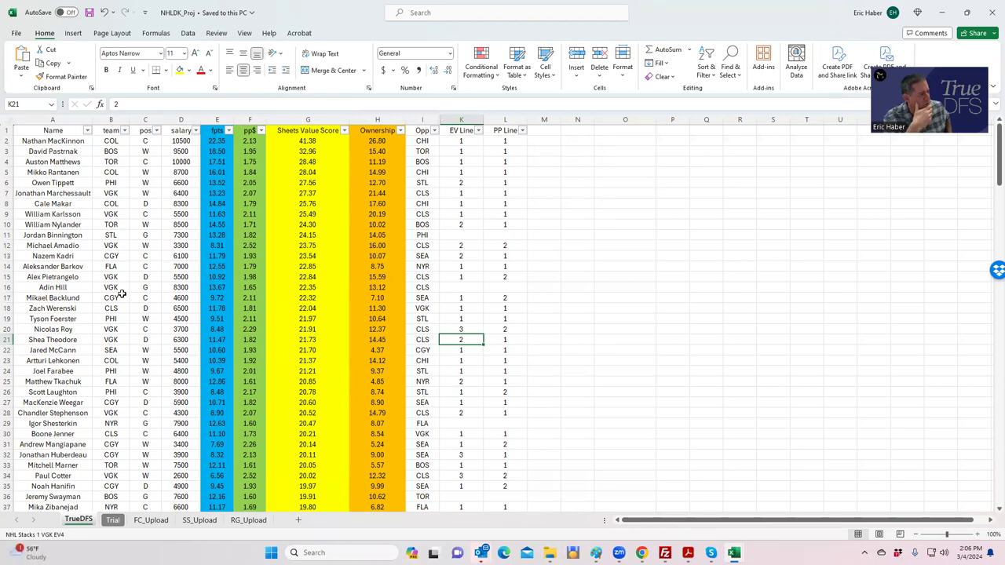
# Step: Check the salaries of the Toronto players Auston Matthews and William Nylander
pyautogui.click(111, 163)
pyautogui.click(166, 161)
pyautogui.click(179, 226)
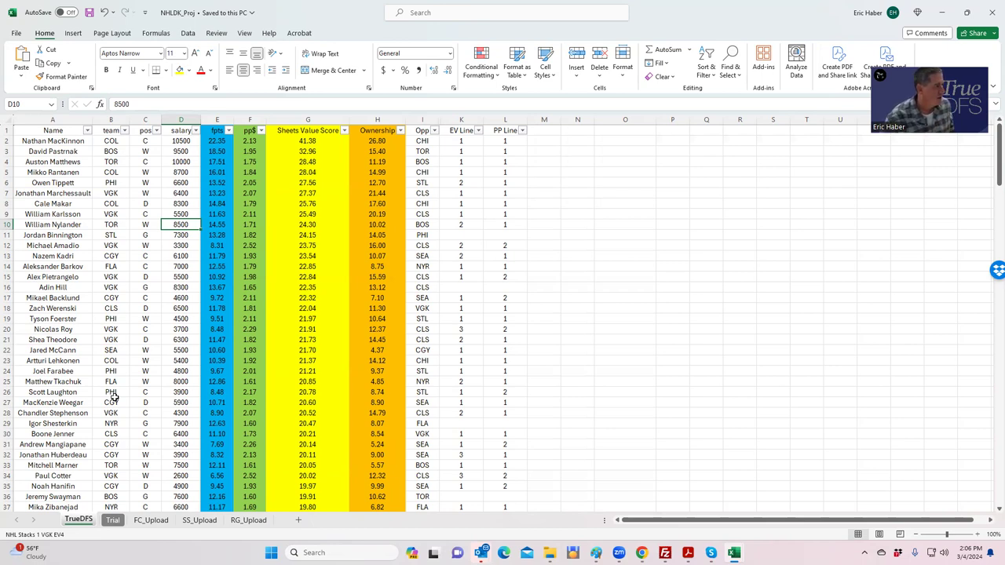
# Step: Compare the salaries of Binnington, Hill, Backlund, Werenski and Foerster in the projections list
pyautogui.click(181, 234)
pyautogui.click(181, 297)
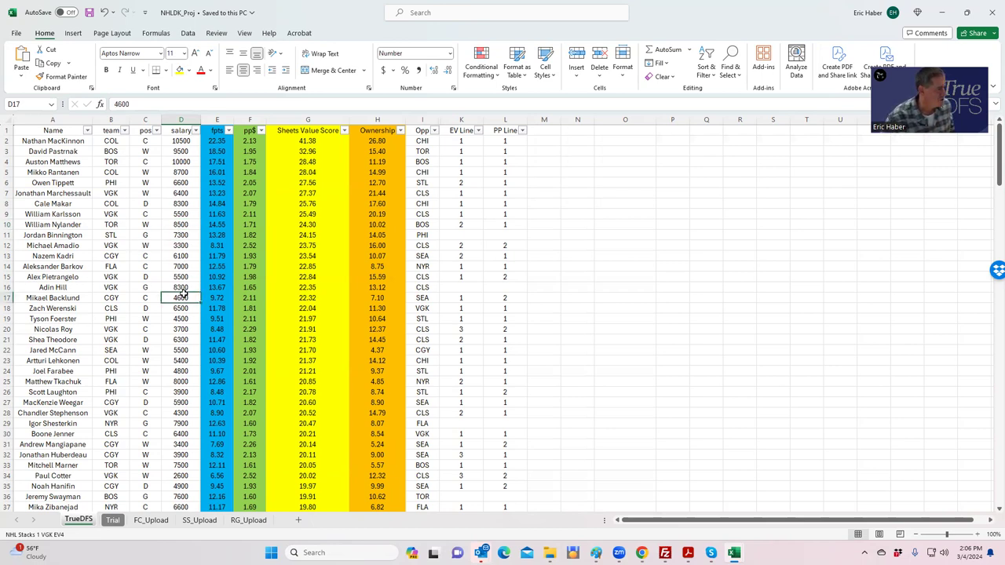
pyautogui.click(188, 318)
pyautogui.click(183, 299)
pyautogui.click(183, 308)
pyautogui.click(182, 318)
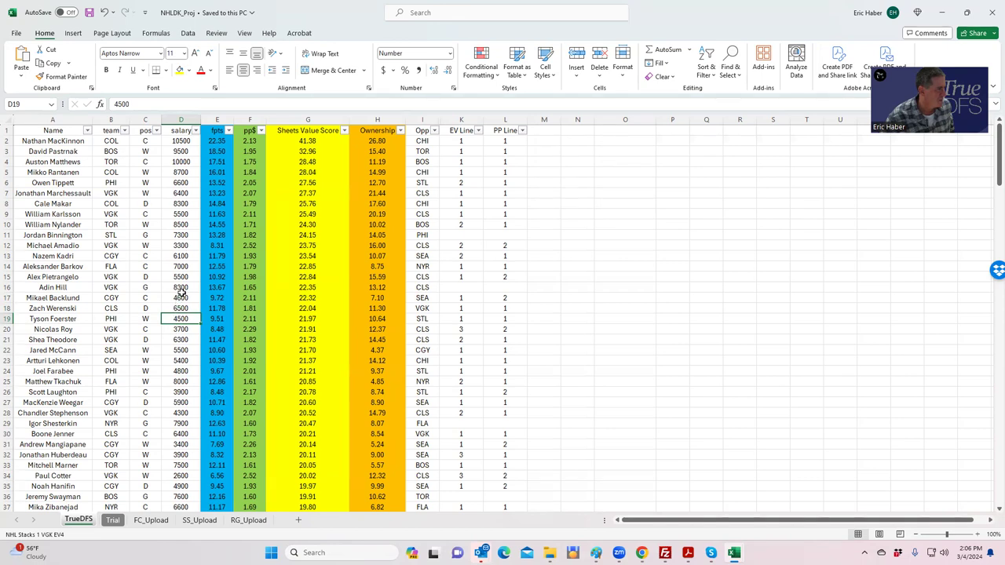
pyautogui.click(115, 312)
pyautogui.click(172, 318)
pyautogui.click(177, 308)
pyautogui.click(176, 317)
pyautogui.click(176, 309)
pyautogui.click(178, 289)
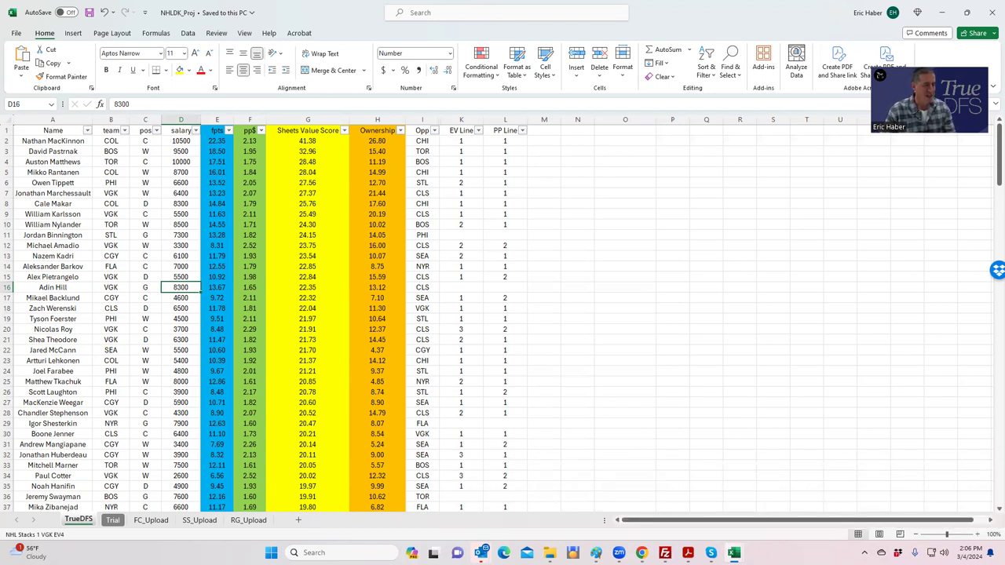
# Step: Switch to the NHLDK_Stacks workbook in a full-size window and sort the teams by raw stack from largest to smallest
pyautogui.moveTo(735, 550)
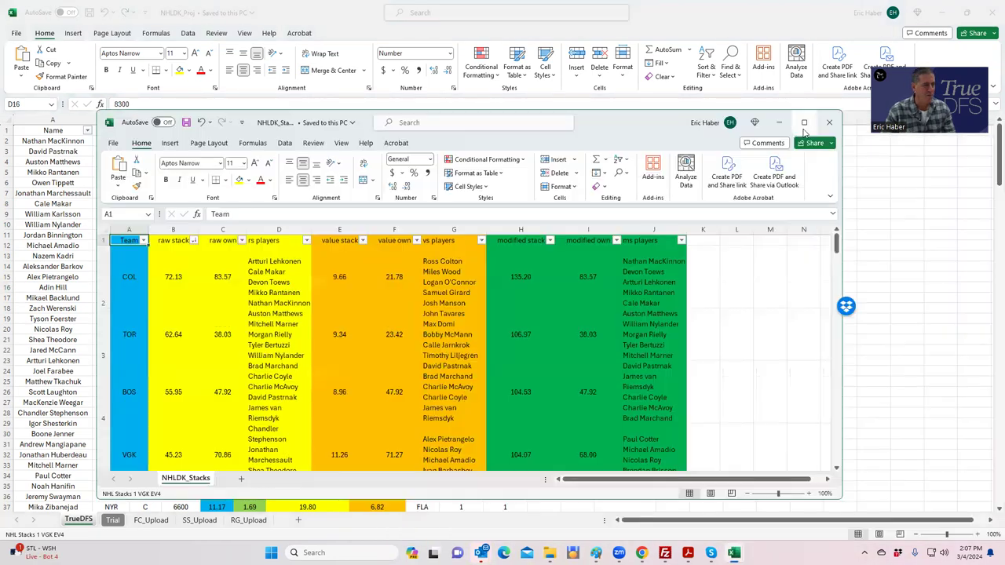
pyautogui.click(805, 124)
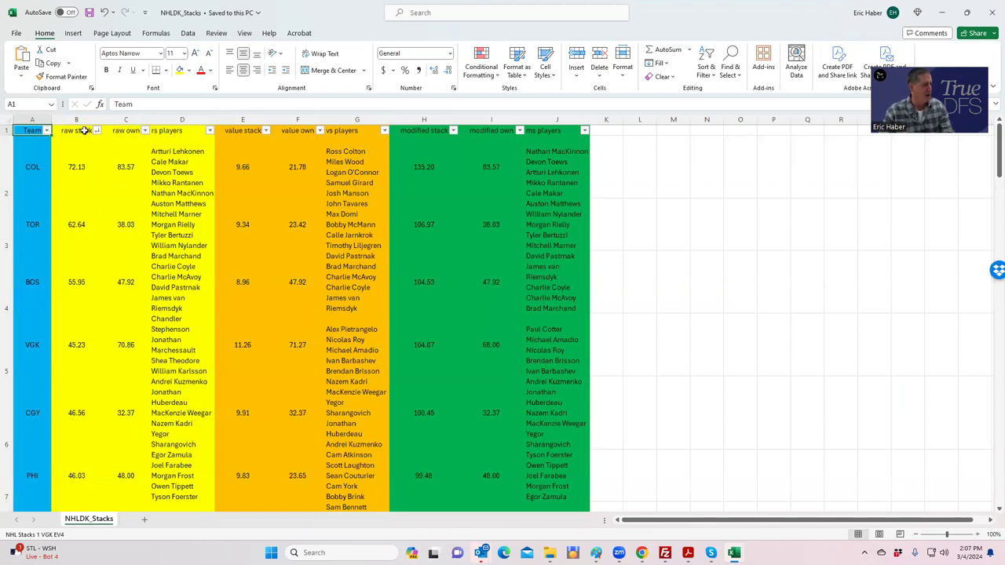
pyautogui.click(97, 130)
pyautogui.click(48, 149)
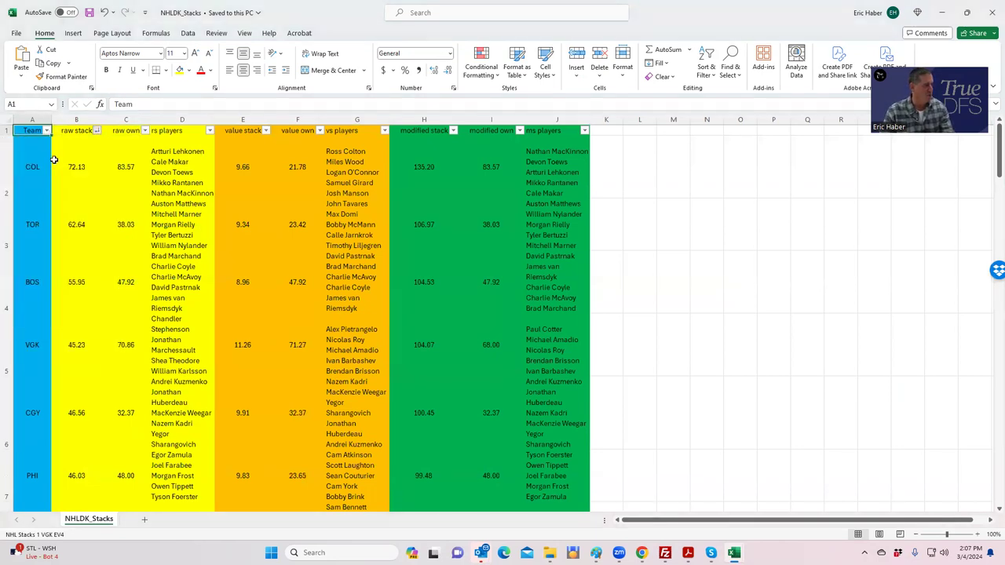
# Step: Go through the COL, TOR, FLA, NYR, BOS, CGY, PHI and VGK rows to compare their raw stack ranking
pyautogui.moveTo(32, 167); pyautogui.dragTo(27, 283)
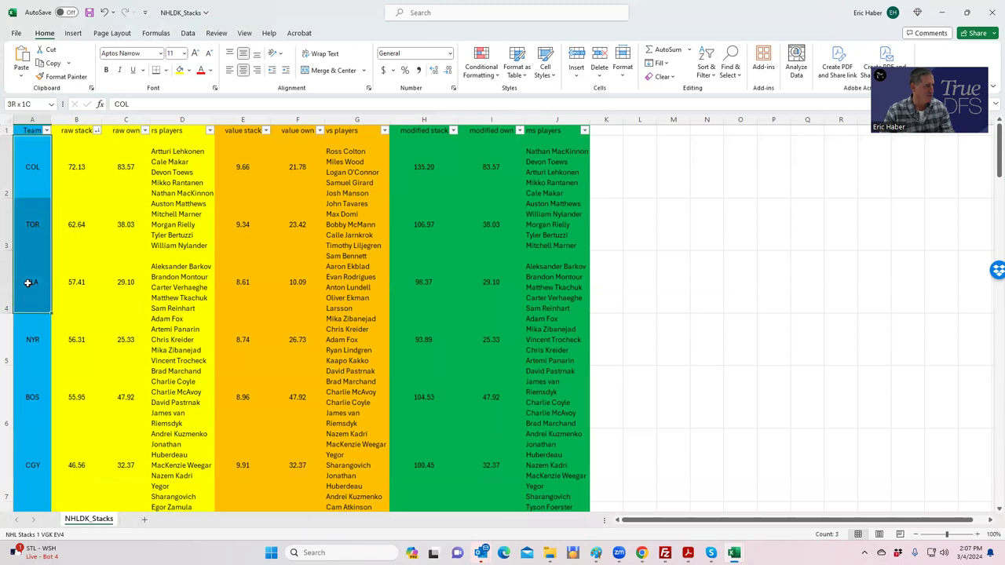
pyautogui.click(30, 162)
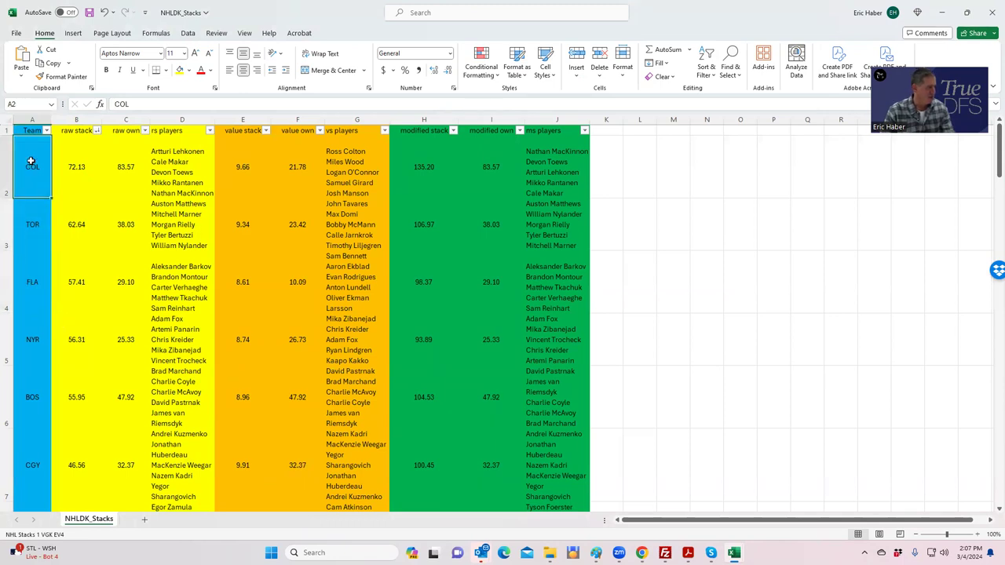
pyautogui.click(24, 226)
pyautogui.click(37, 280)
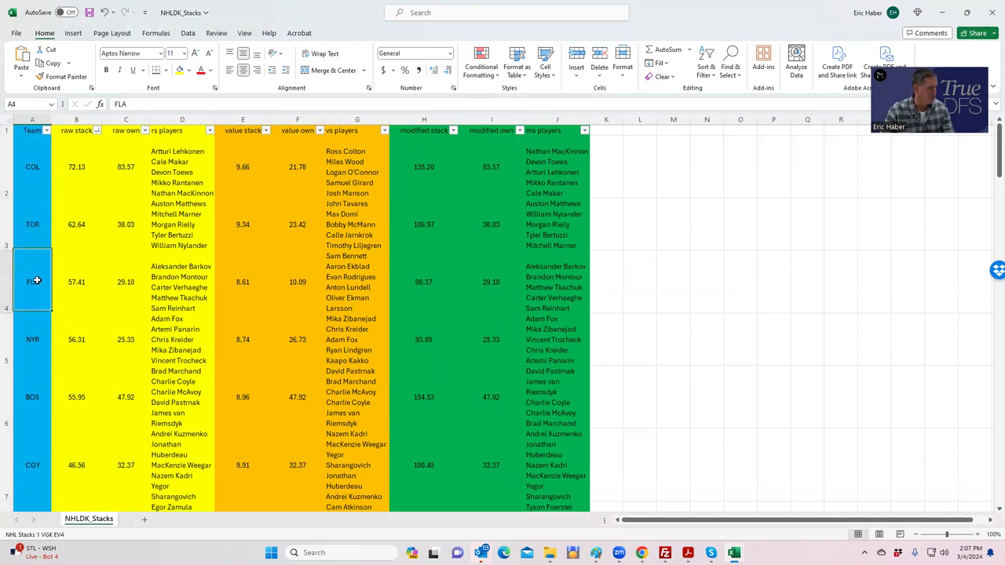
pyautogui.click(37, 341)
pyautogui.click(32, 399)
pyautogui.click(28, 465)
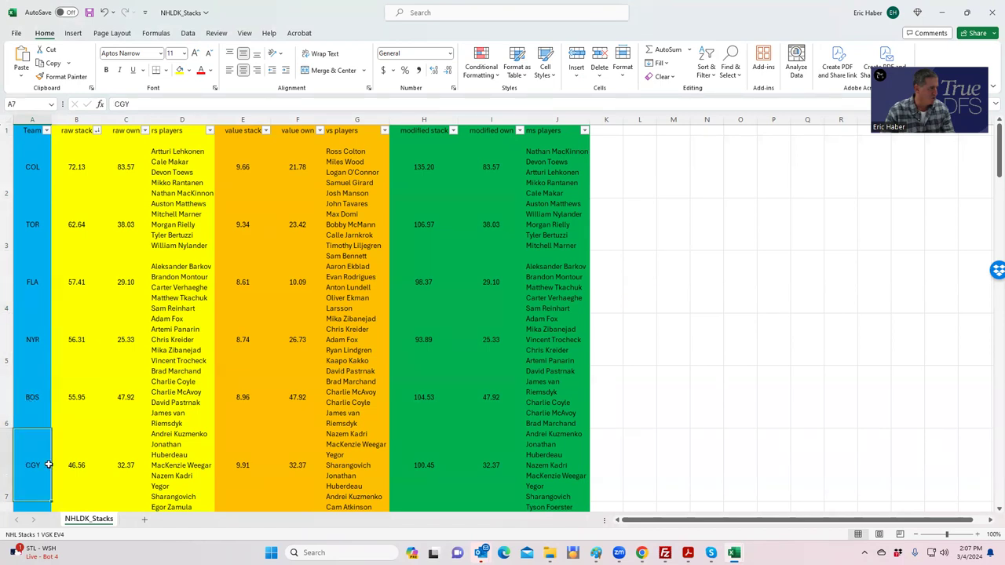
pyautogui.scroll(-1, 95, 445)
pyautogui.doubleClick(32, 434)
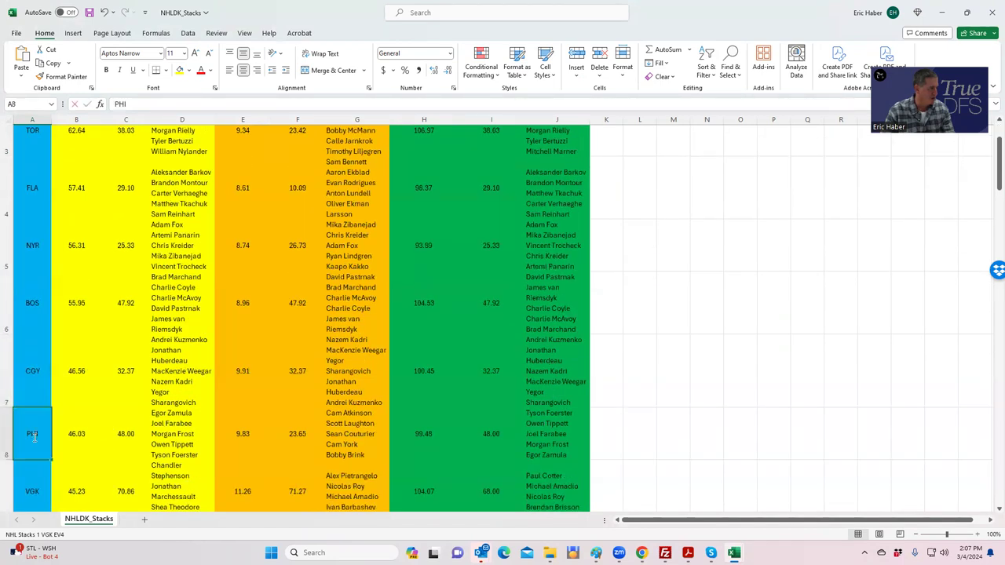
pyautogui.click(31, 476)
pyautogui.click(80, 485)
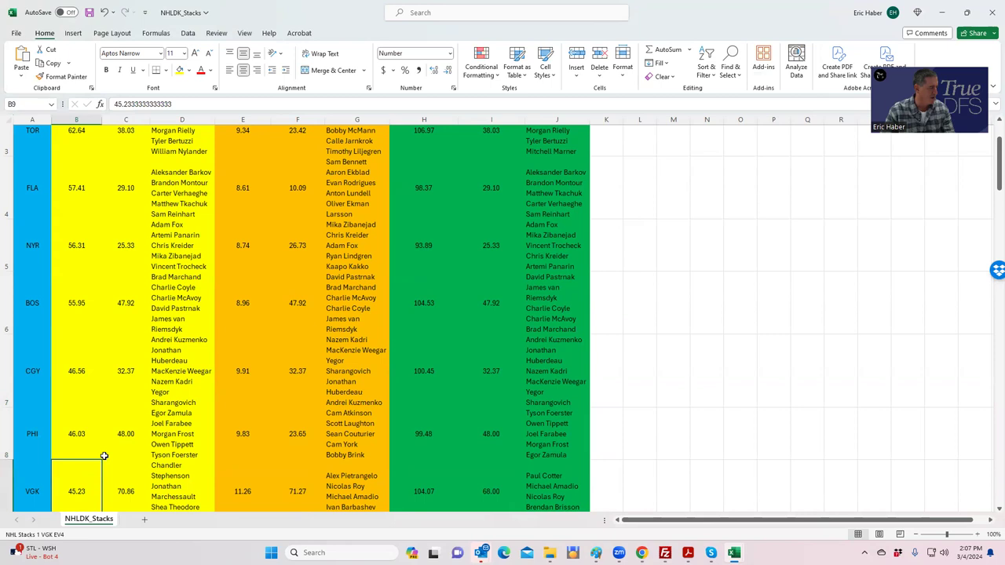
# Step: Sort the teams by value stack from largest to smallest and check the Vegas and Calgary values
pyautogui.scroll(3, 116, 431)
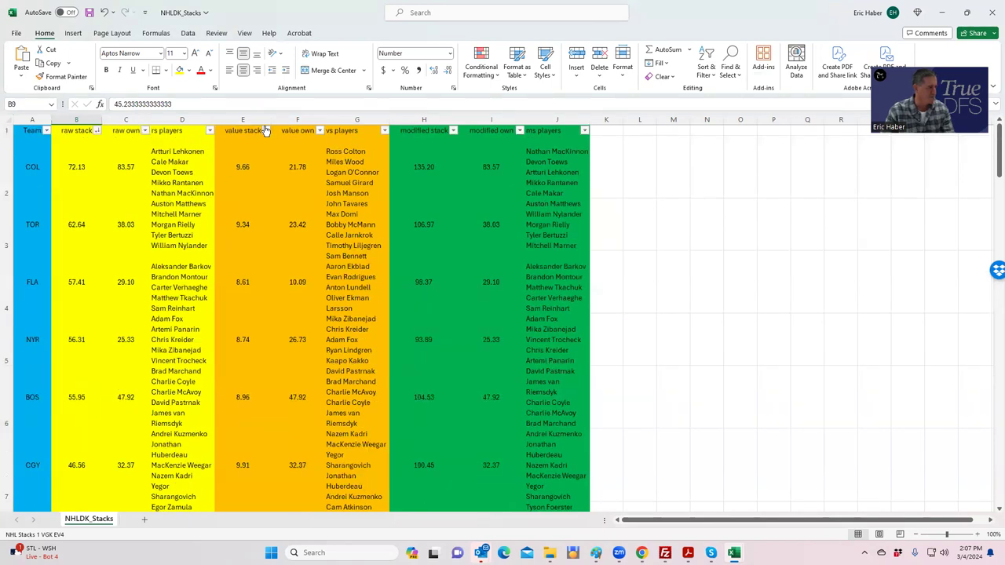
pyautogui.click(266, 128)
pyautogui.click(208, 157)
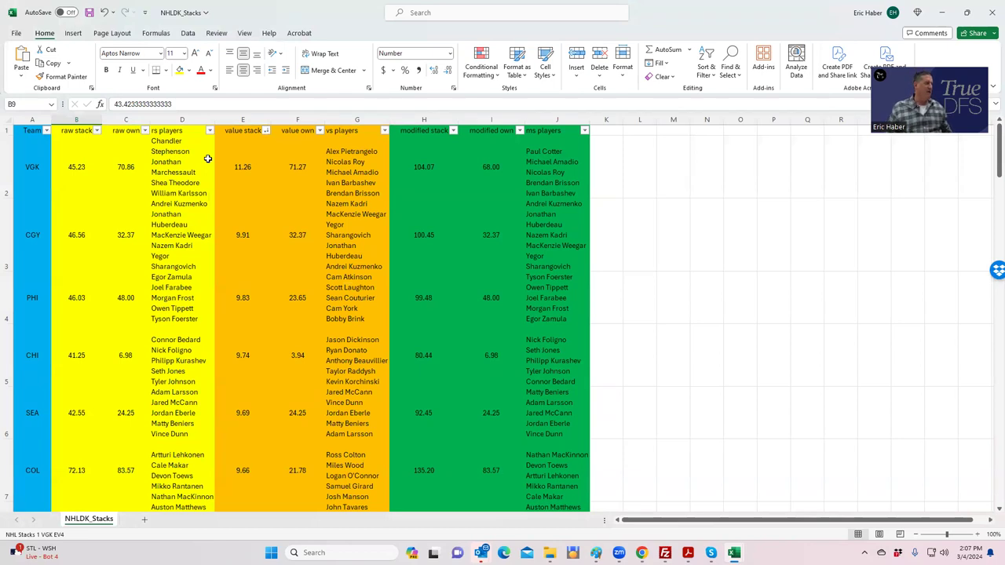
pyautogui.click(244, 166)
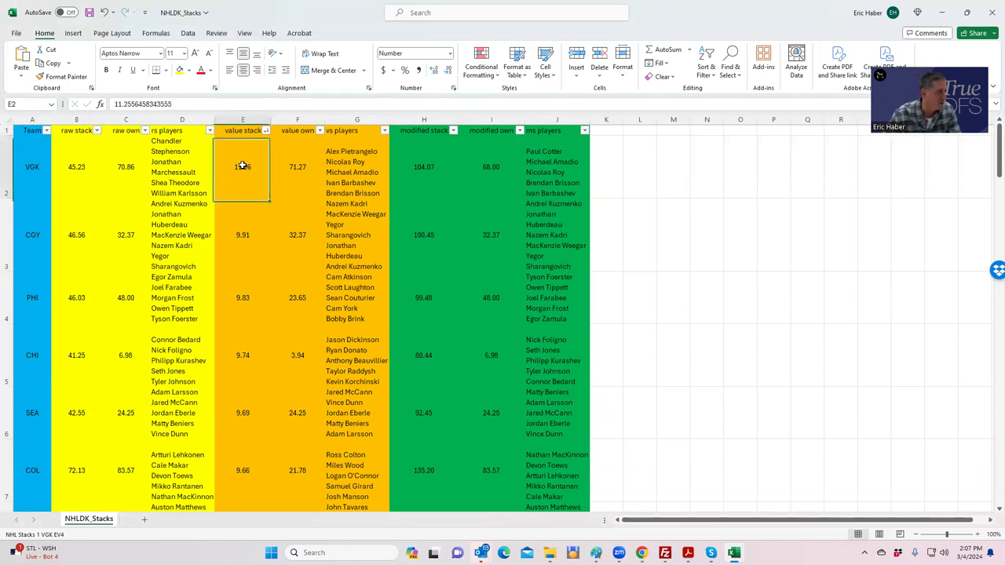
pyautogui.click(238, 231)
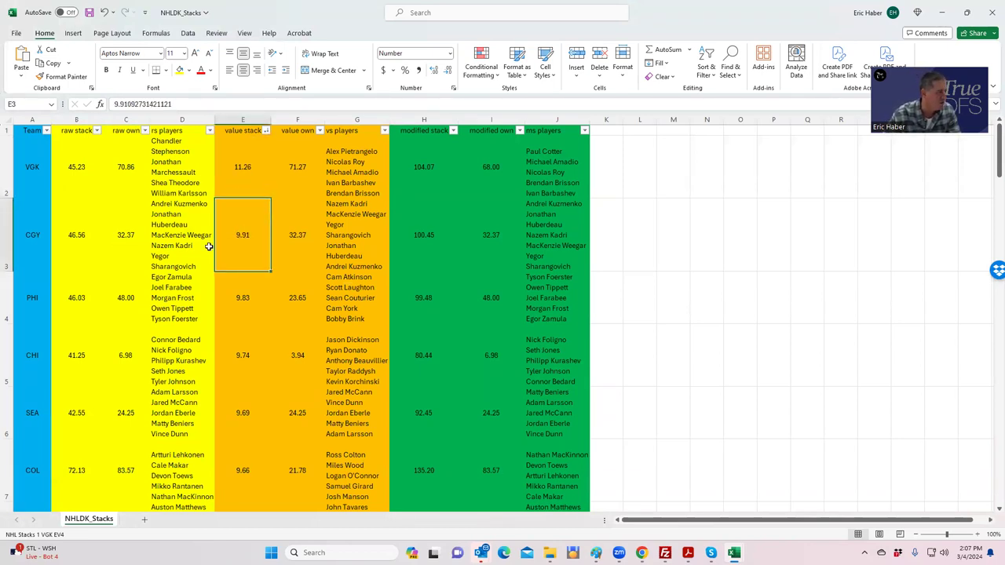
# Step: Sort the teams by modified stack from largest to smallest and check the Colorado and Vegas rows
pyautogui.click(453, 130)
pyautogui.click(403, 156)
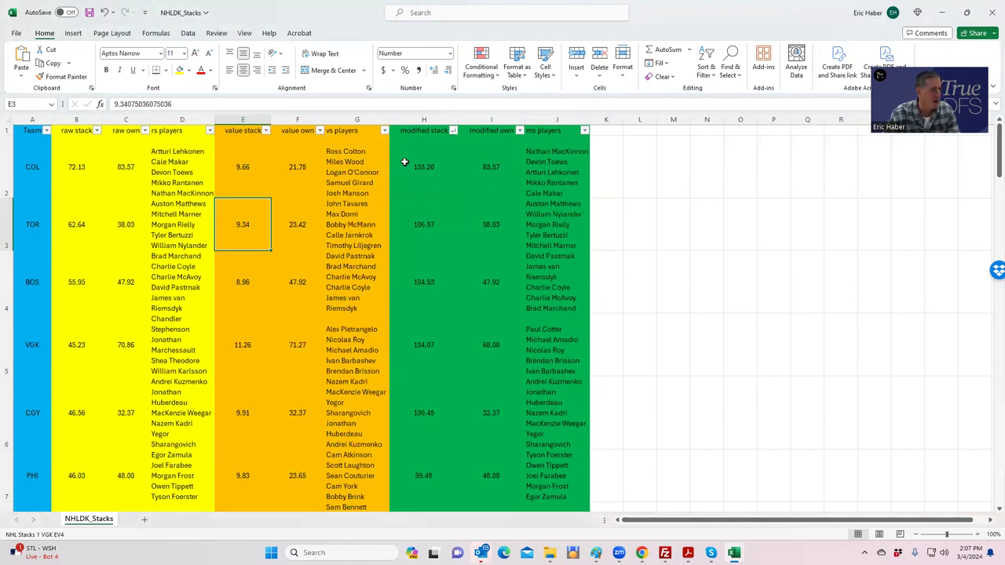
pyautogui.click(426, 166)
pyautogui.click(34, 170)
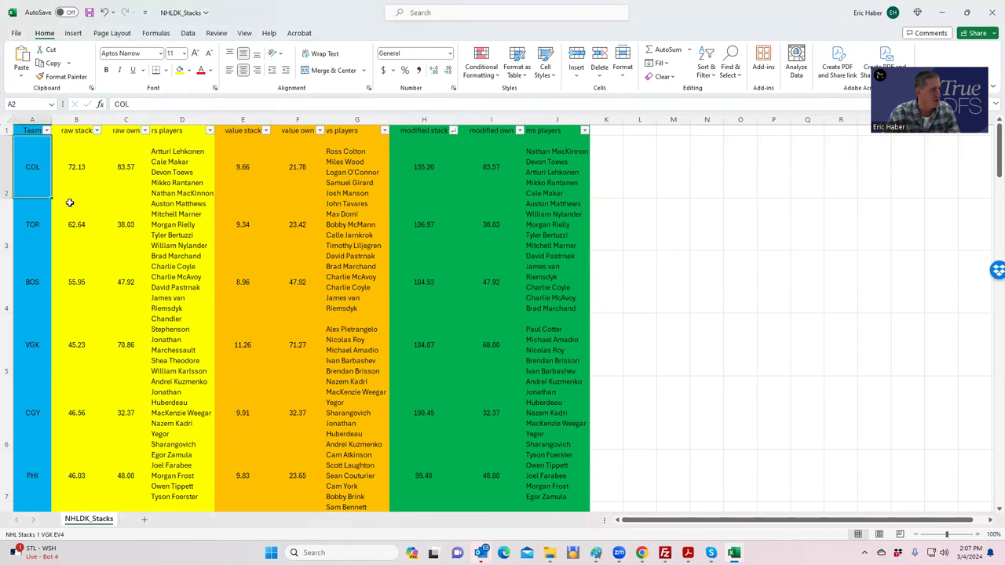
pyautogui.click(414, 342)
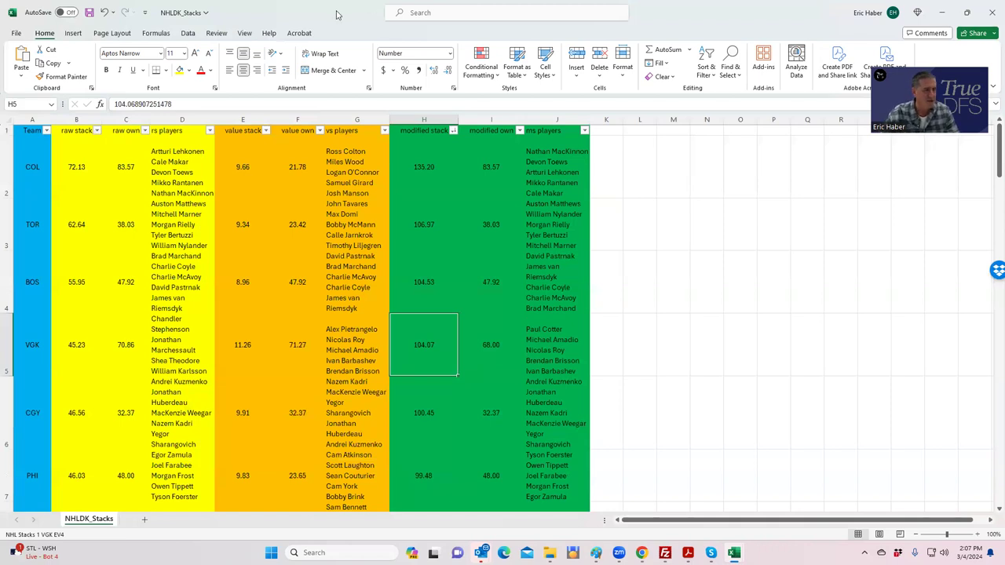
# Step: Switch to DraftKings in the browser and open the first upcoming NHL Classic lineup for editing with an empty roster
pyautogui.hotkey('alt', 'Tab')
pyautogui.hotkey('alt', 'Tab')
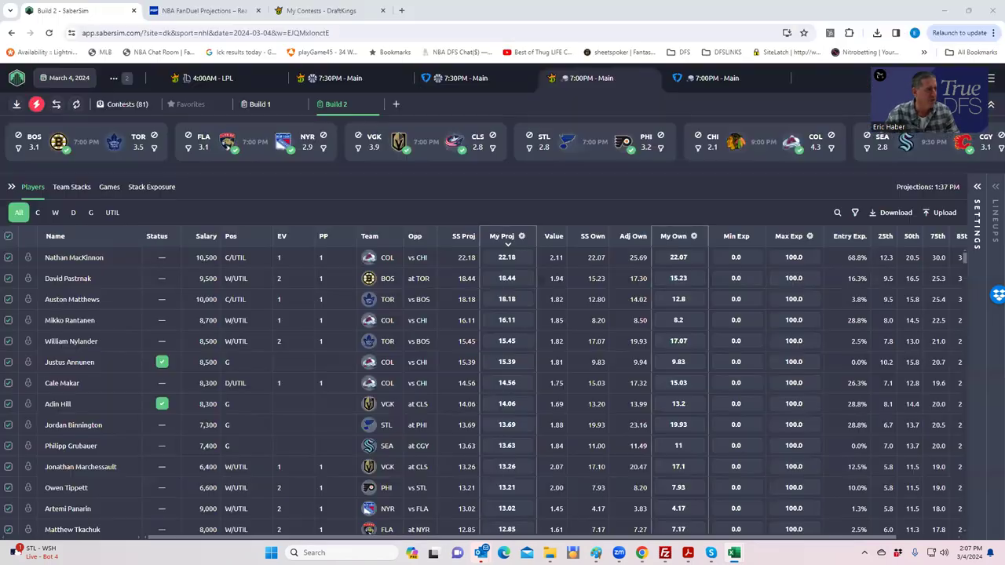
pyautogui.click(326, 10)
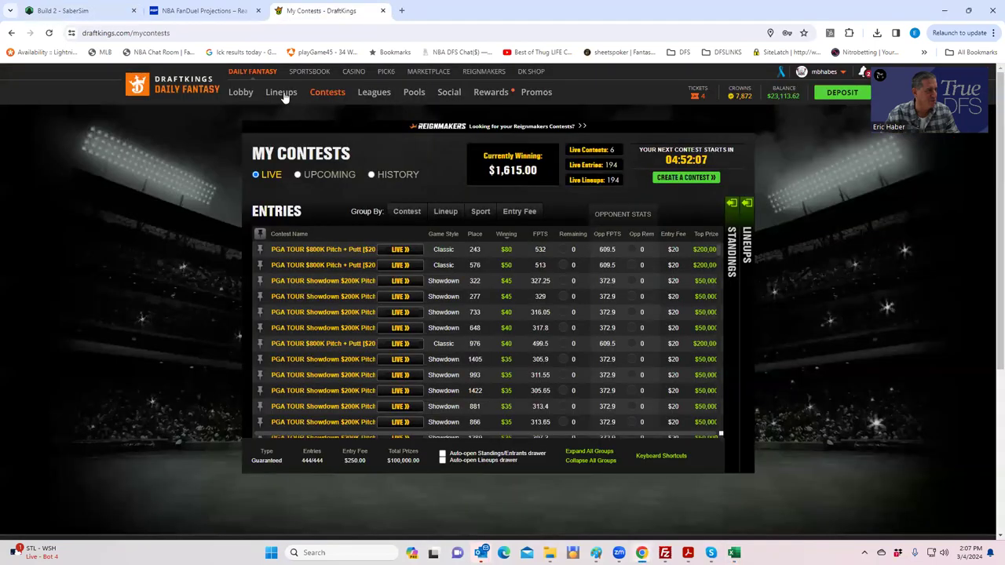
pyautogui.click(284, 94)
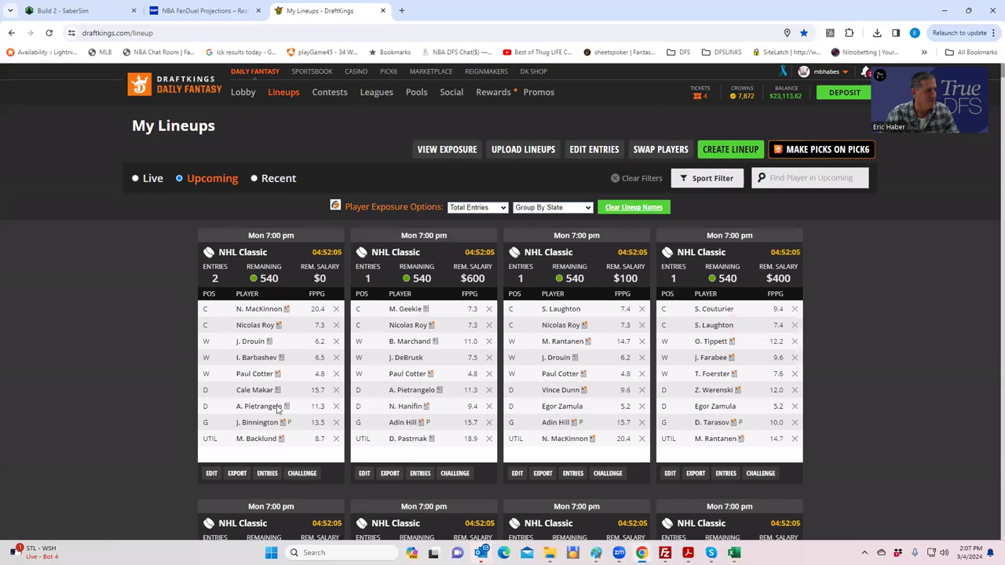
pyautogui.click(212, 474)
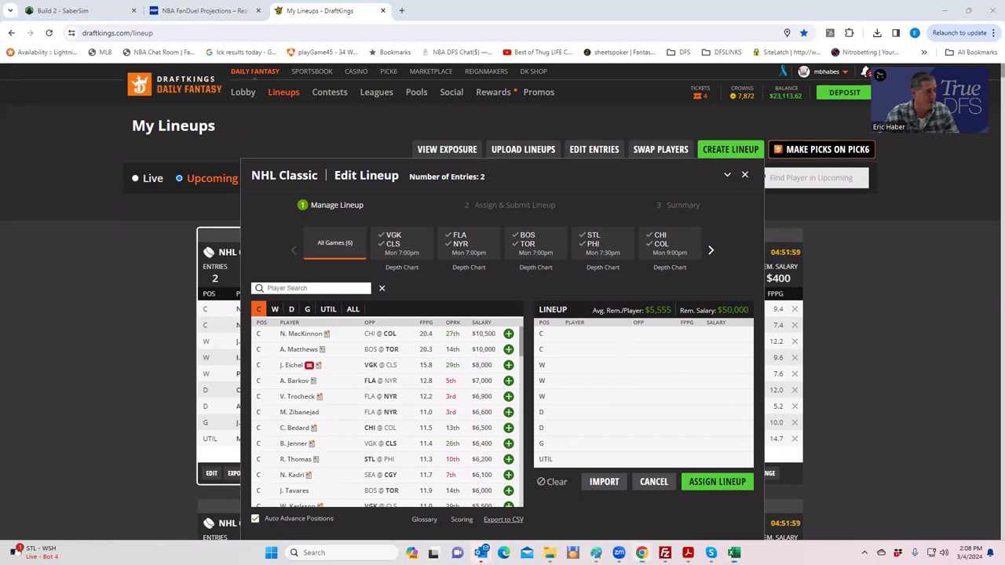
# Step: Switch to the NHLDK_Proj workbook and check the positions of Marchessault, Karlsson, Kadri, Amadio, Roy and Theodore
pyautogui.hotkey('alt', 'Tab')
pyautogui.click(174, 296)
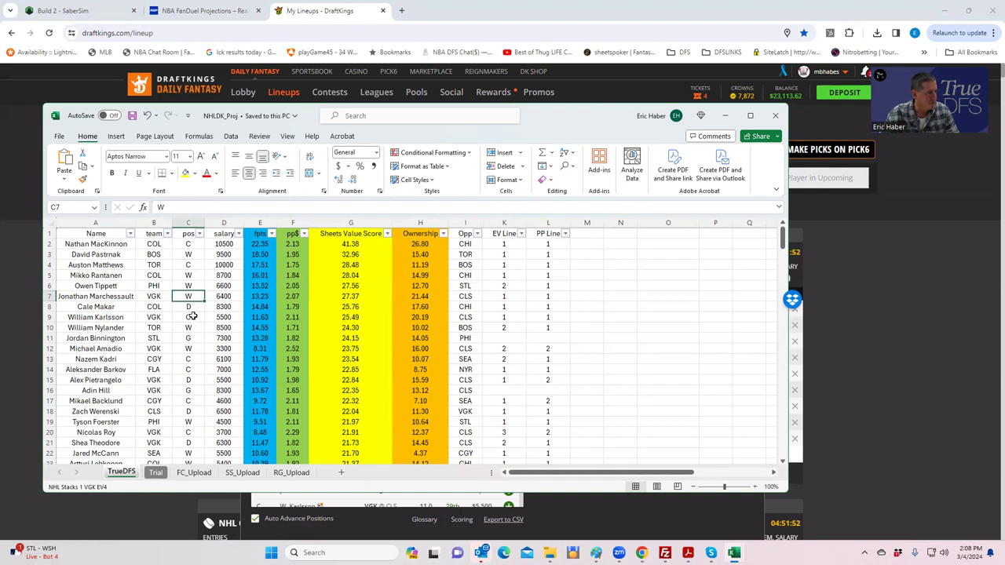
pyautogui.click(190, 316)
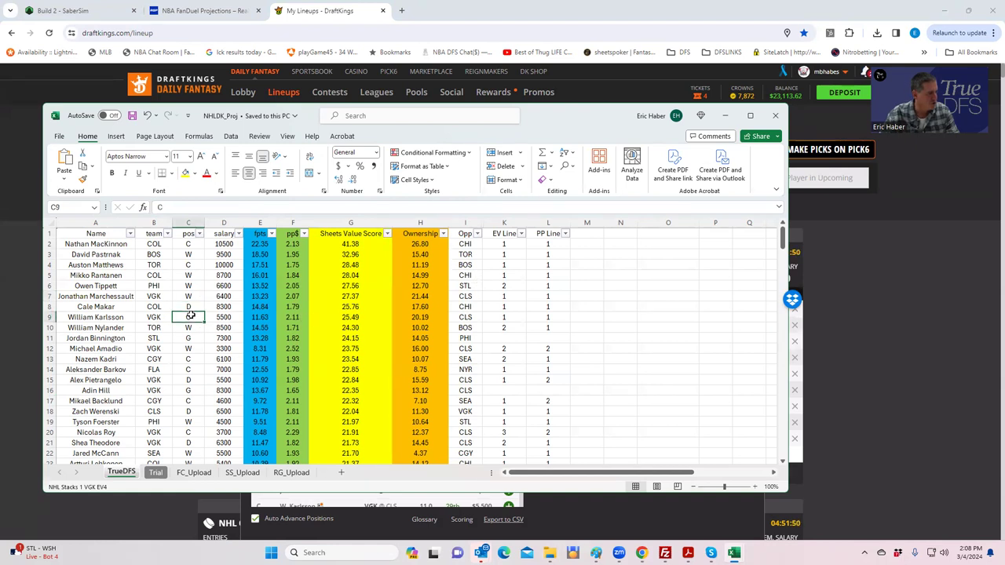
pyautogui.click(192, 358)
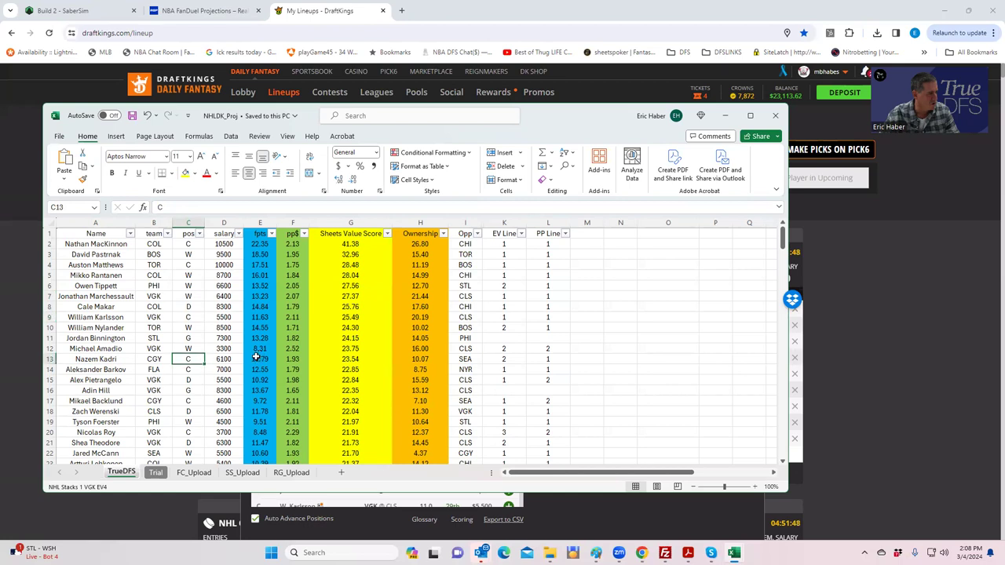
pyautogui.click(194, 348)
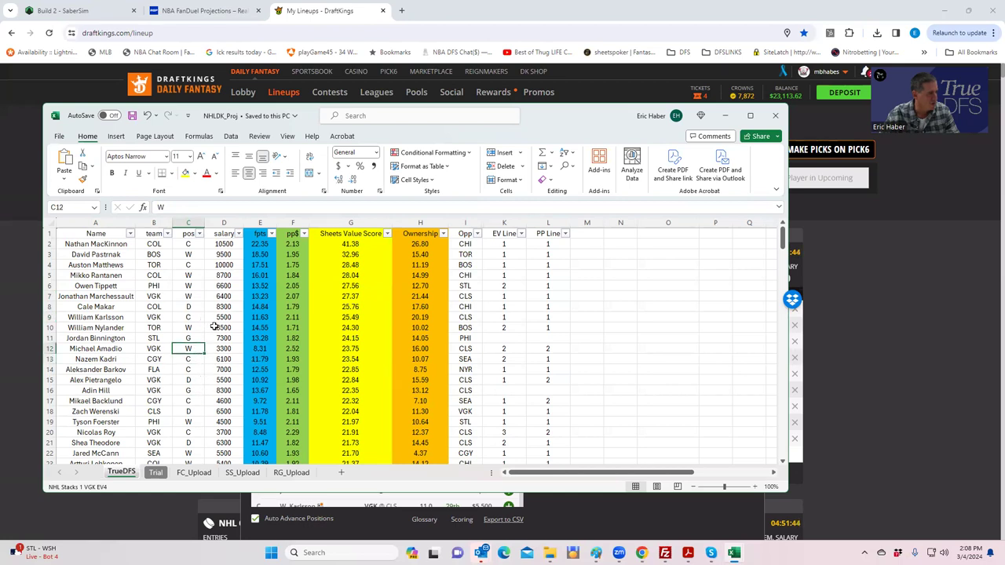
pyautogui.click(193, 432)
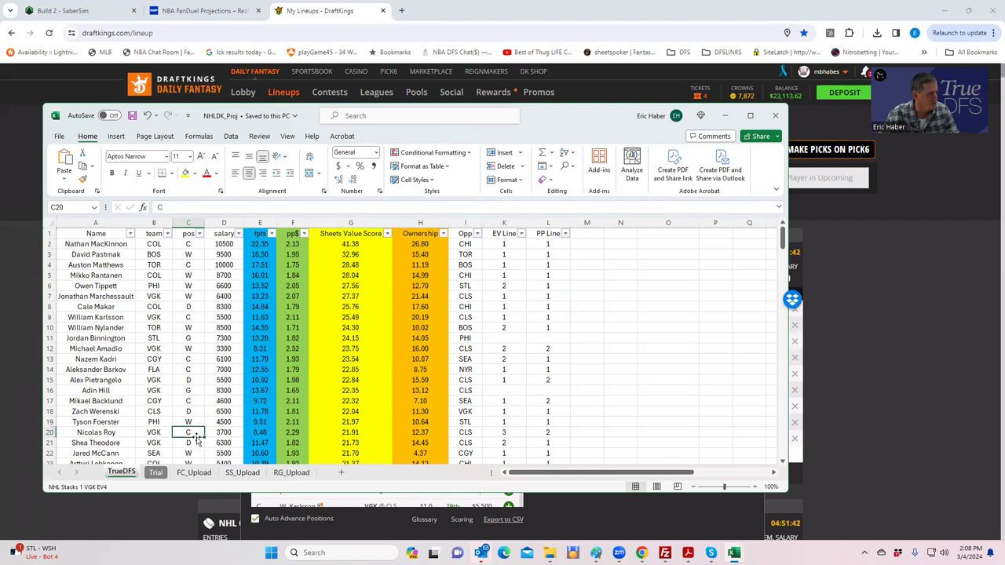
pyautogui.click(192, 443)
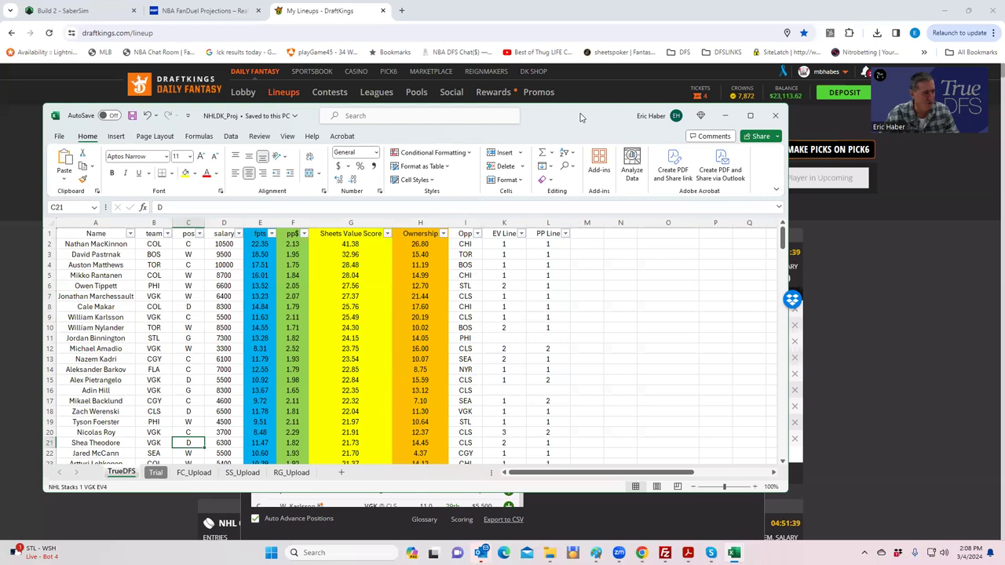
# Step: Return to the DraftKings lineup, show only the VGK–CLS game, and add Karlsson at center and Marchessault and Amadio as wingers
pyautogui.hotkey('alt', 'Tab')
pyautogui.click(399, 240)
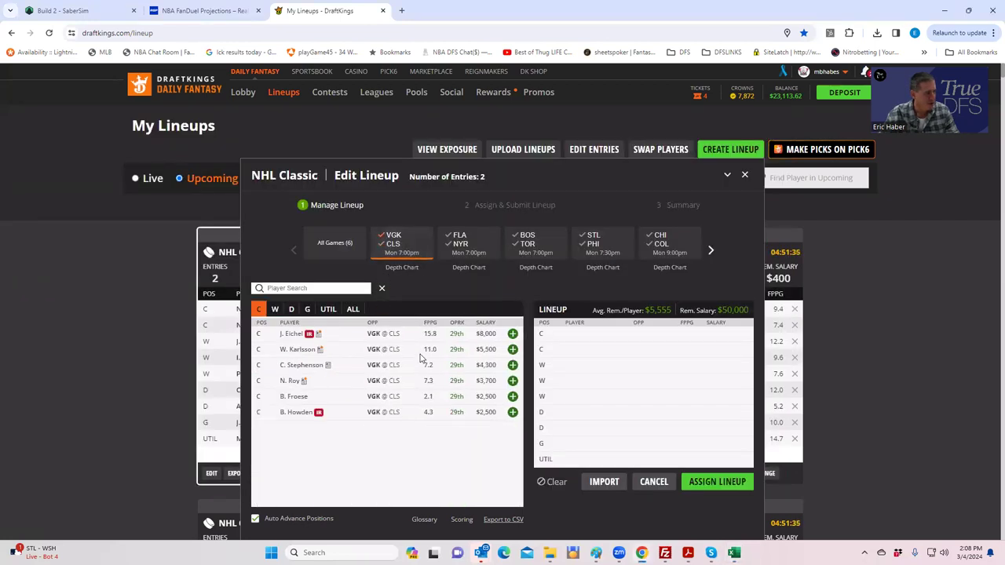
pyautogui.click(512, 350)
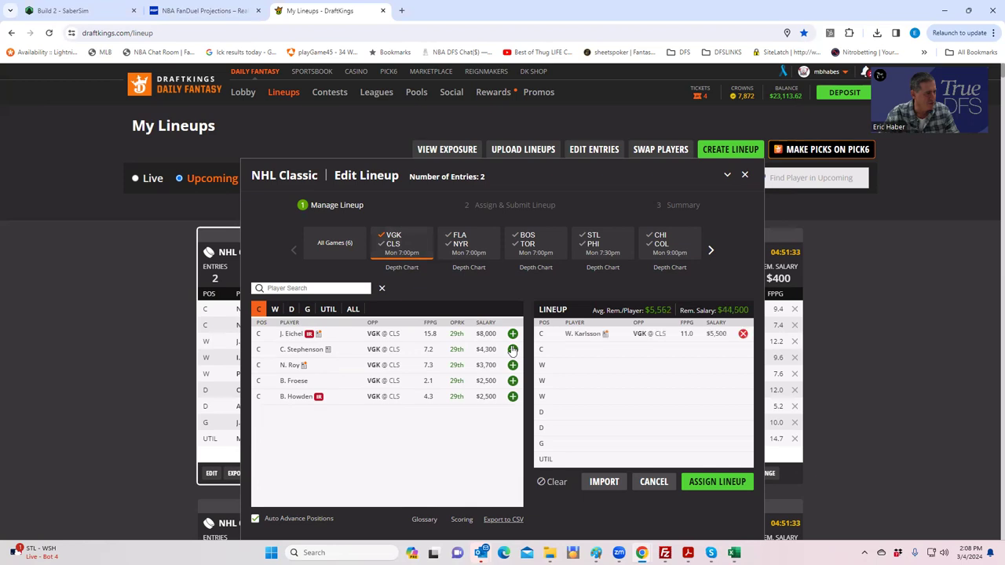
pyautogui.click(275, 310)
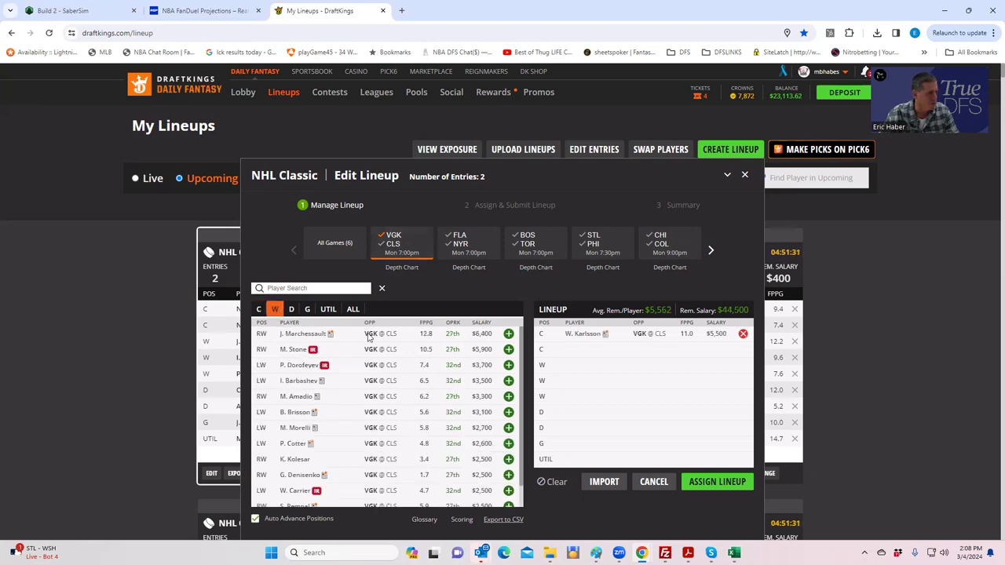
pyautogui.click(509, 333)
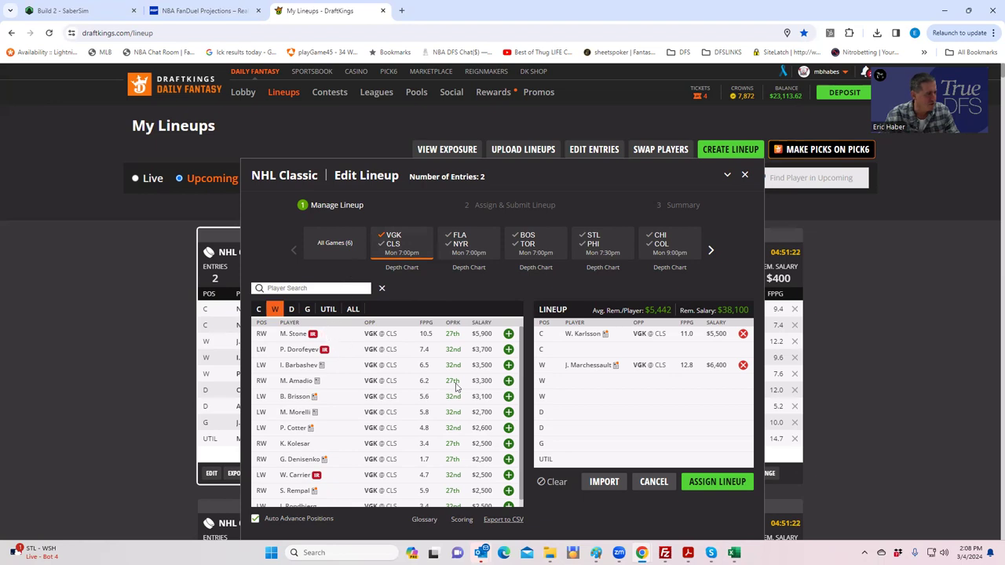
pyautogui.click(508, 381)
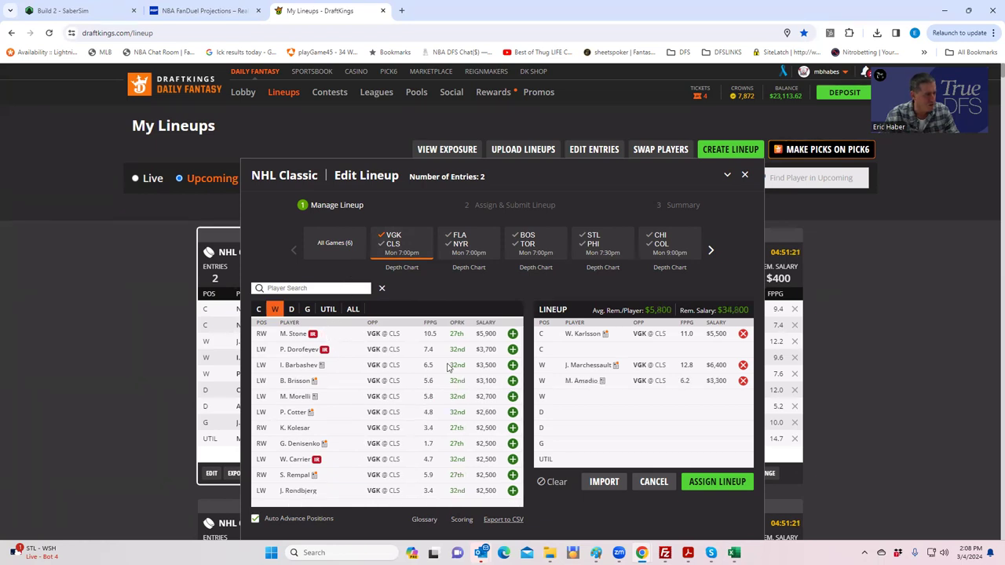
# Step: Add the Vegas defensemen Theodore and Pietrangelo to the lineup
pyautogui.click(291, 309)
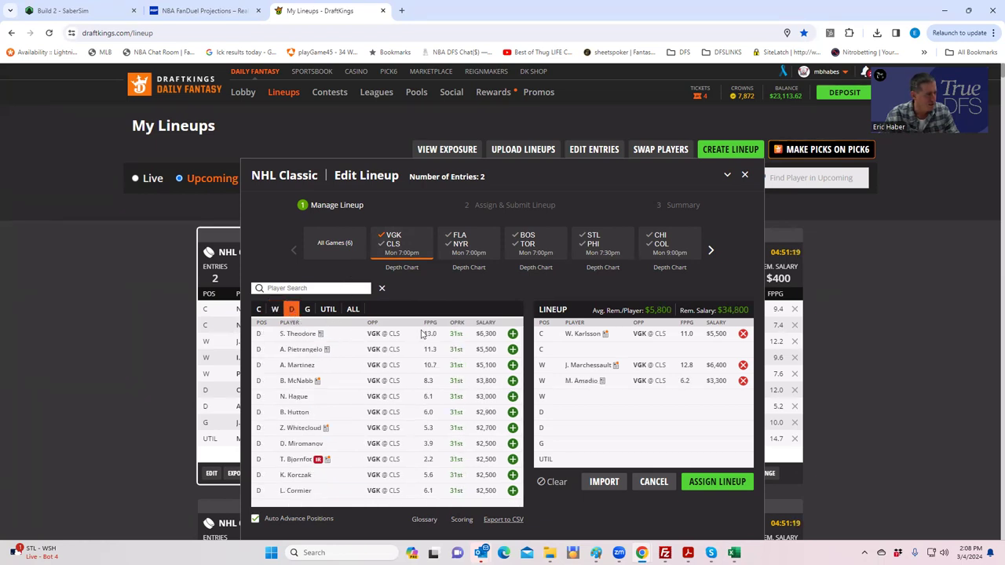
pyautogui.click(512, 334)
pyautogui.click(512, 334)
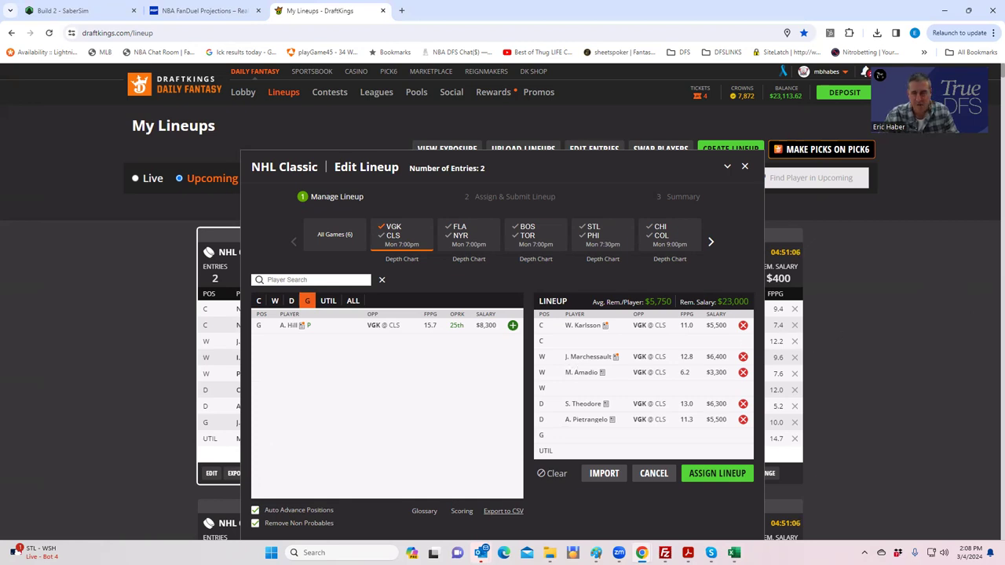
# Step: Check Jordan Binnington's salary in the NHLDK_Proj workbook, and add him to the DraftKings lineup as goalie from the STL–PHI game
pyautogui.hotkey('alt', 'Tab')
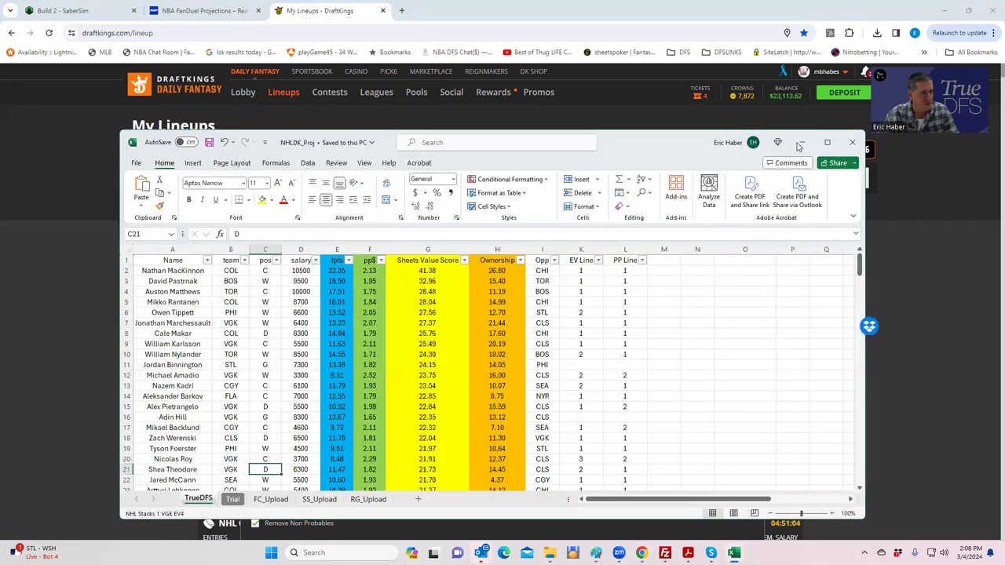
pyautogui.click(831, 144)
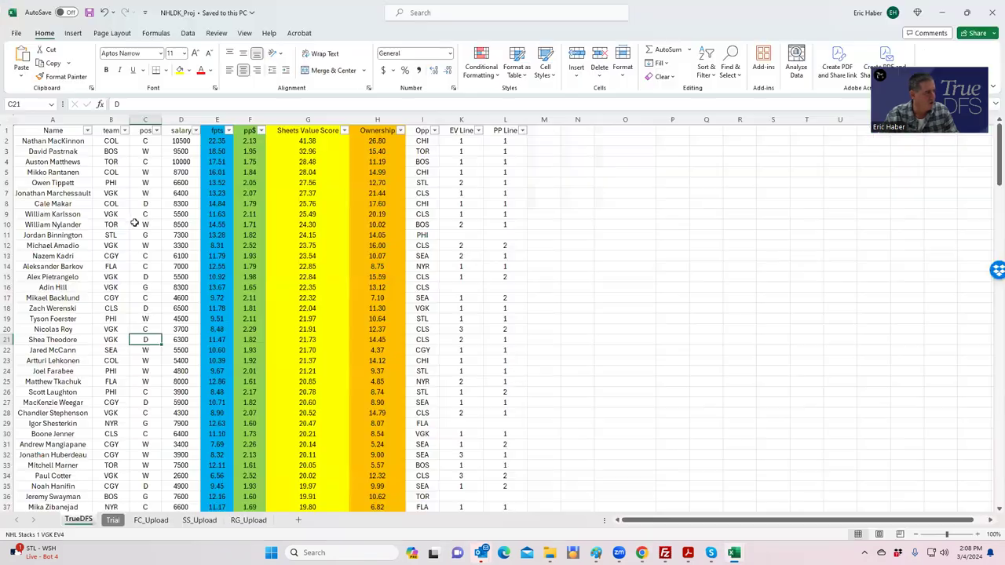
pyautogui.click(181, 235)
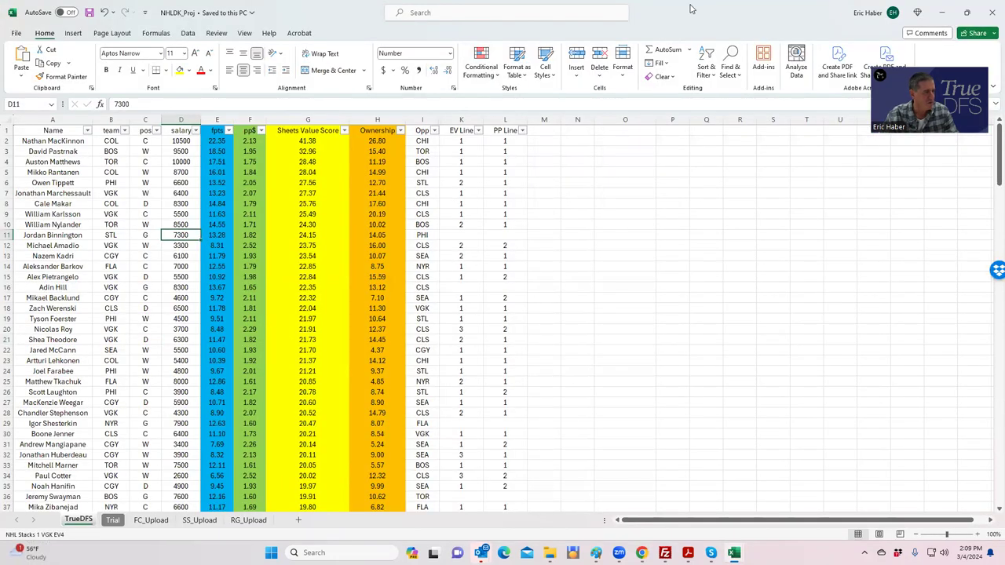
pyautogui.hotkey('alt', 'Tab')
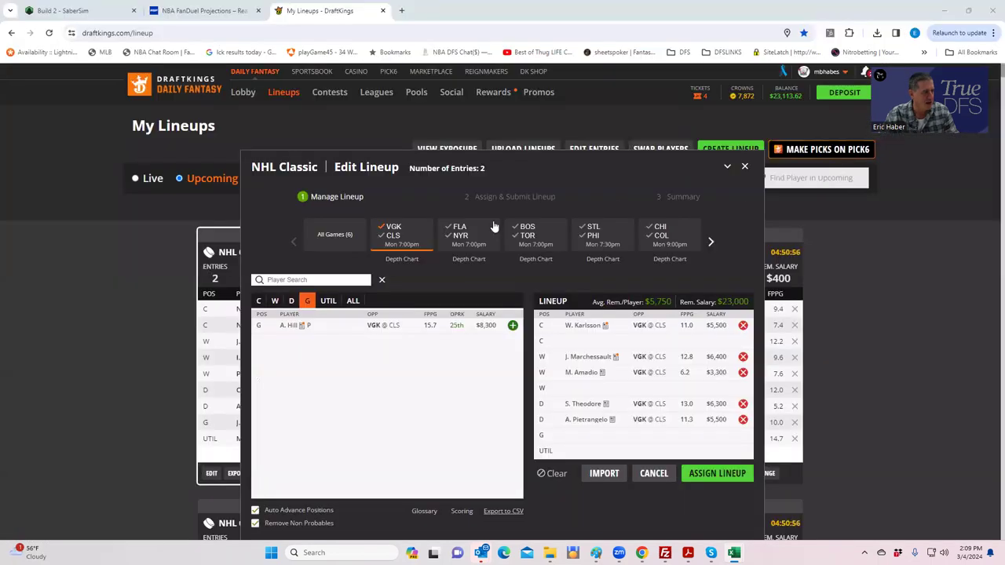
pyautogui.click(387, 230)
pyautogui.click(598, 228)
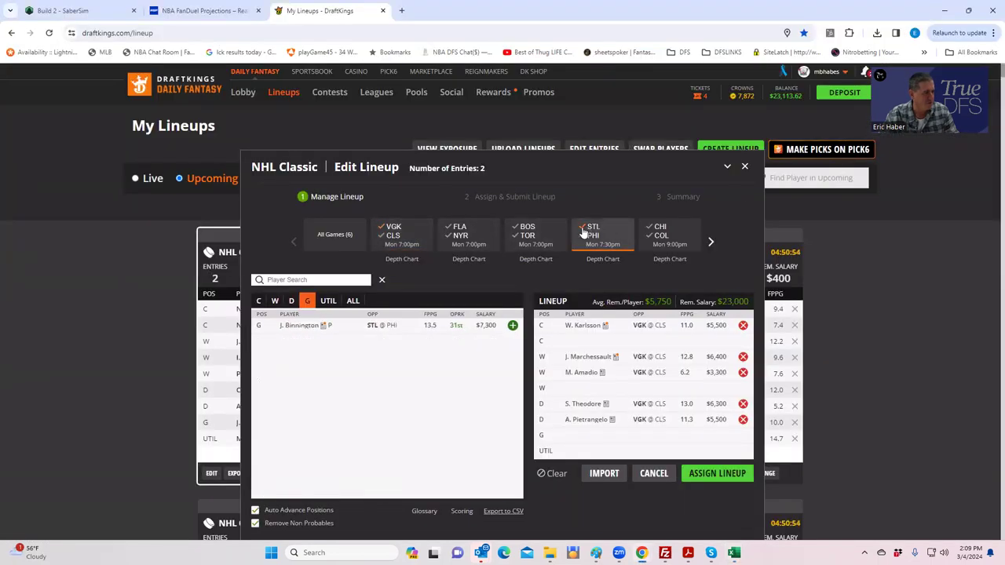
pyautogui.click(513, 325)
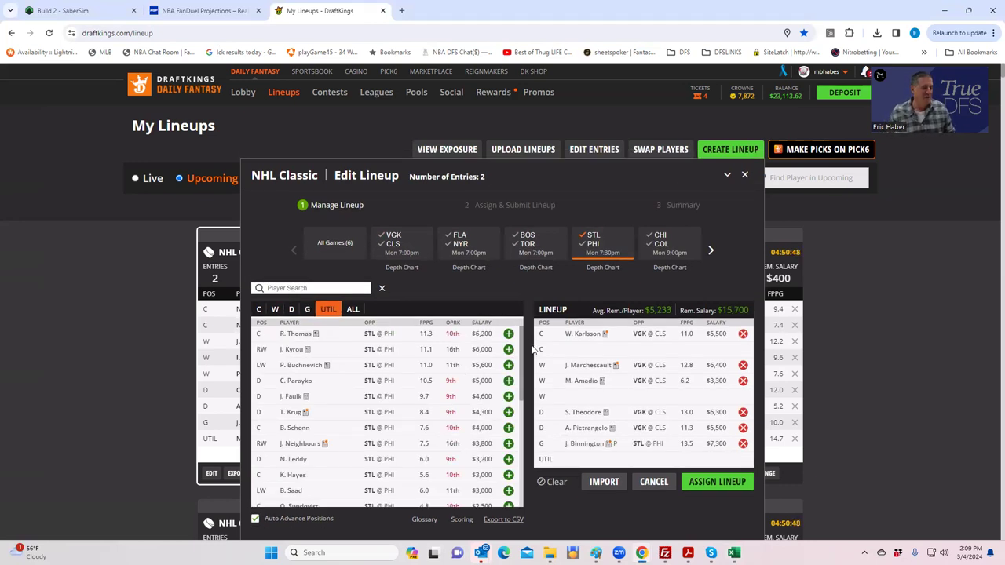
# Step: List all games, check Auston Matthews in the NHLDK_Proj workbook, and try him as the second center before removing him
pyautogui.click(590, 238)
pyautogui.click(590, 240)
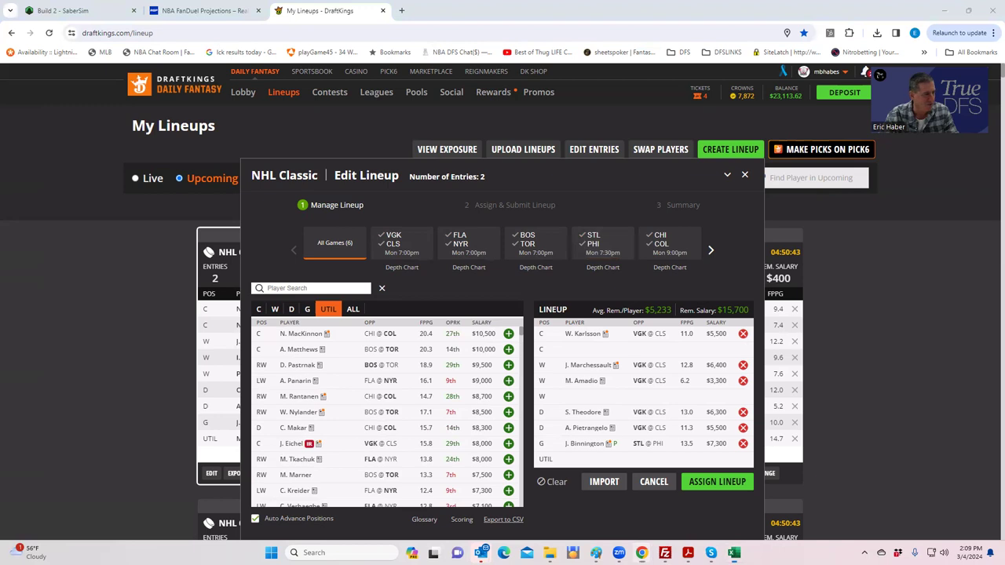
pyautogui.hotkey('alt', 'Tab')
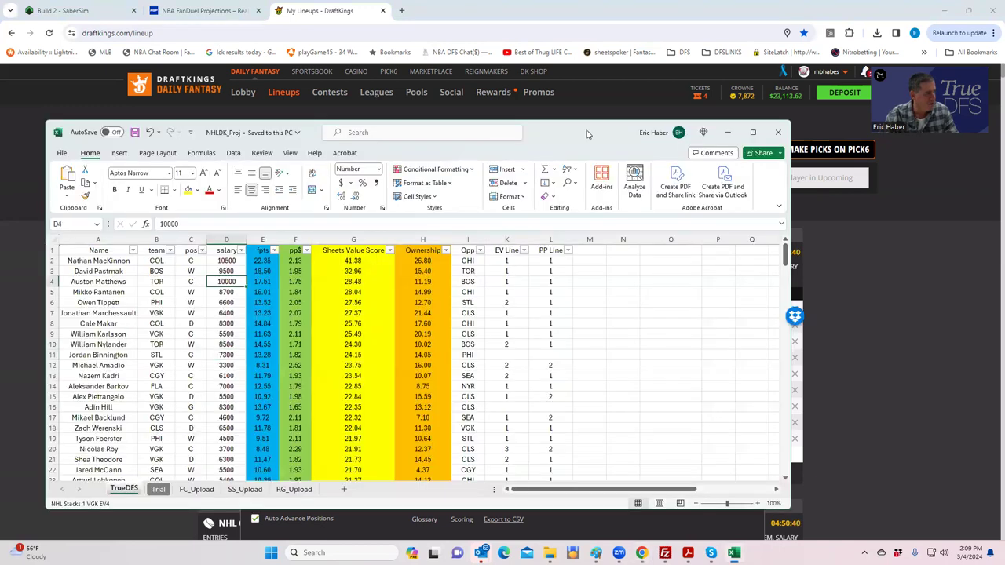
pyautogui.hotkey('alt', 'Tab')
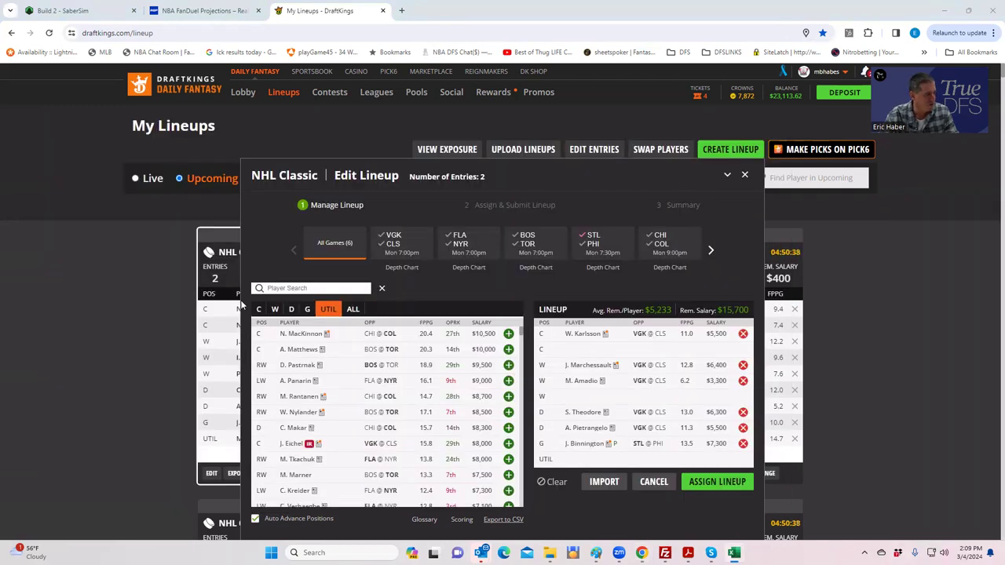
pyautogui.click(257, 308)
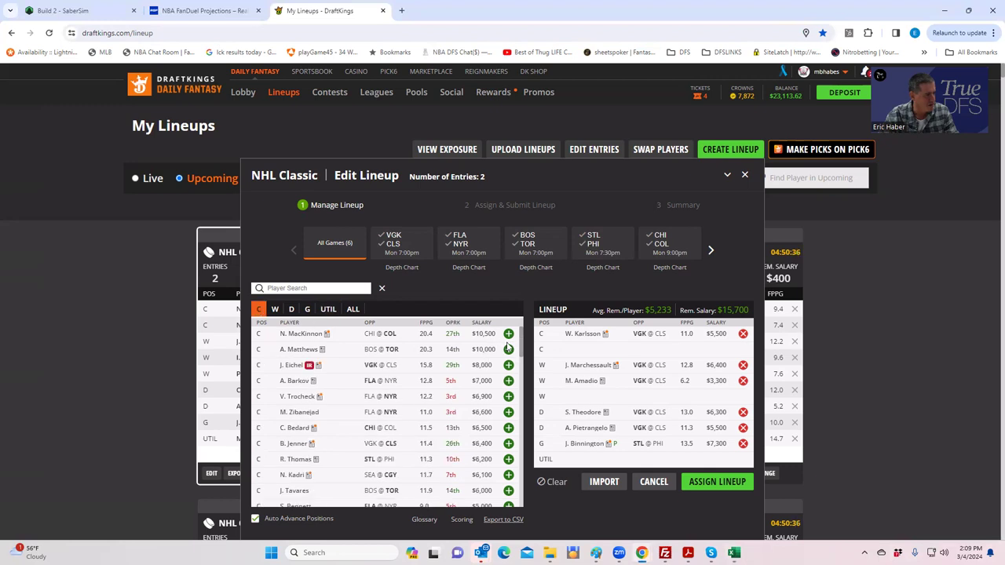
pyautogui.click(508, 349)
pyautogui.click(743, 348)
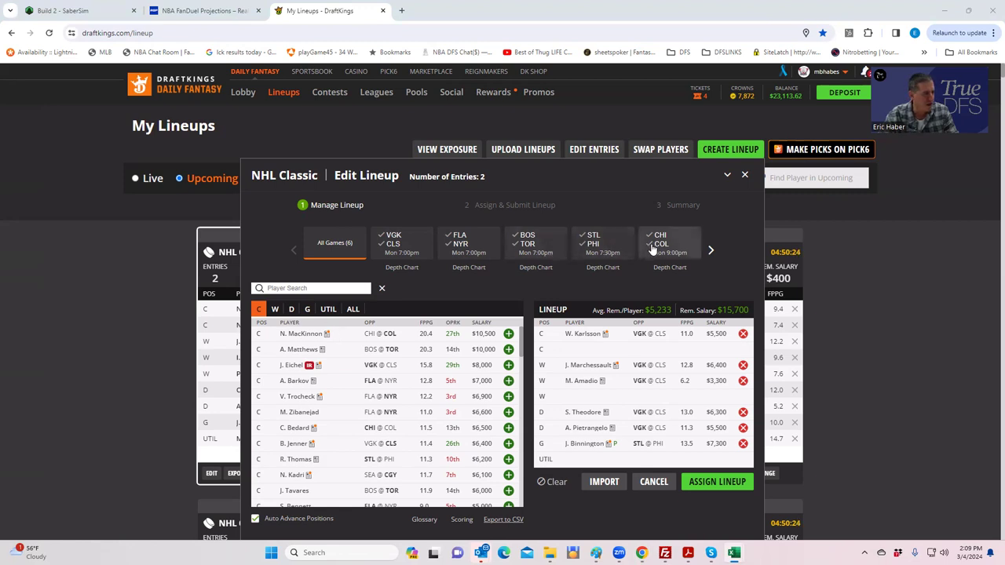
# Step: Show only the SEA–CGY game and add Backlund to the lineup as the second center
pyautogui.click(711, 250)
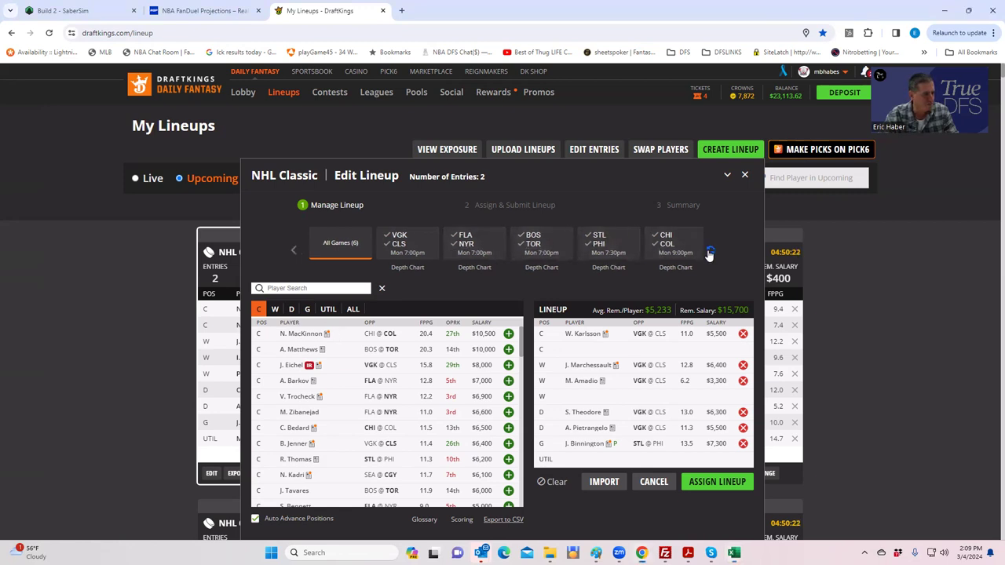
pyautogui.click(326, 244)
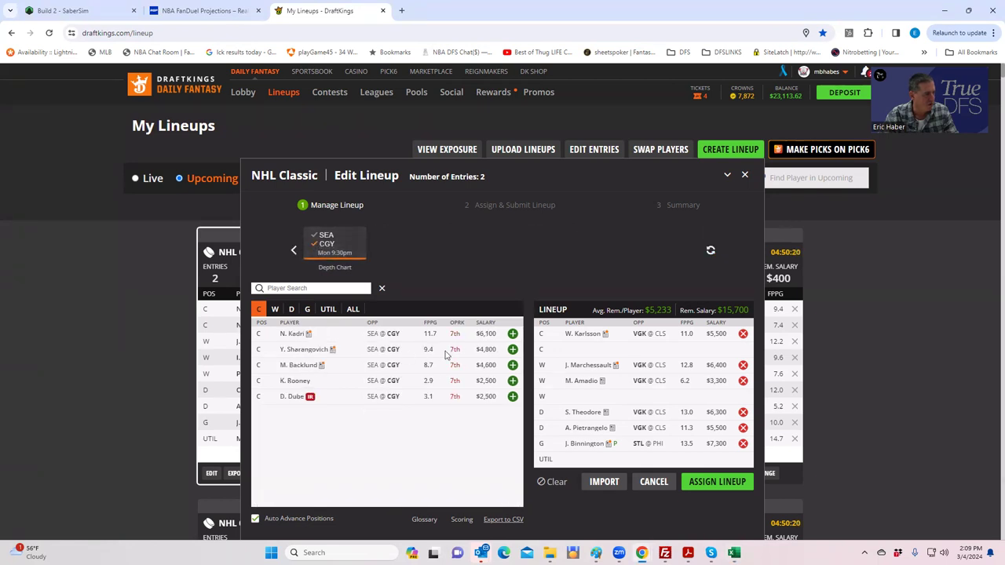
pyautogui.click(512, 365)
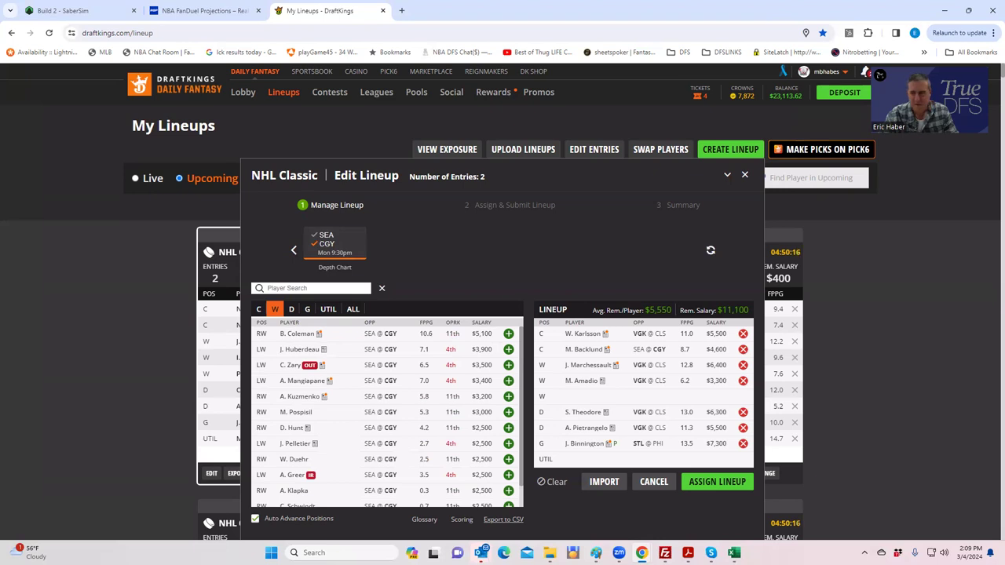
# Step: Switch to the NHLDK_Proj workbook and check Backlund's salary and the position of Calgary's MacKenzie Weegar
pyautogui.hotkey('alt', 'Tab')
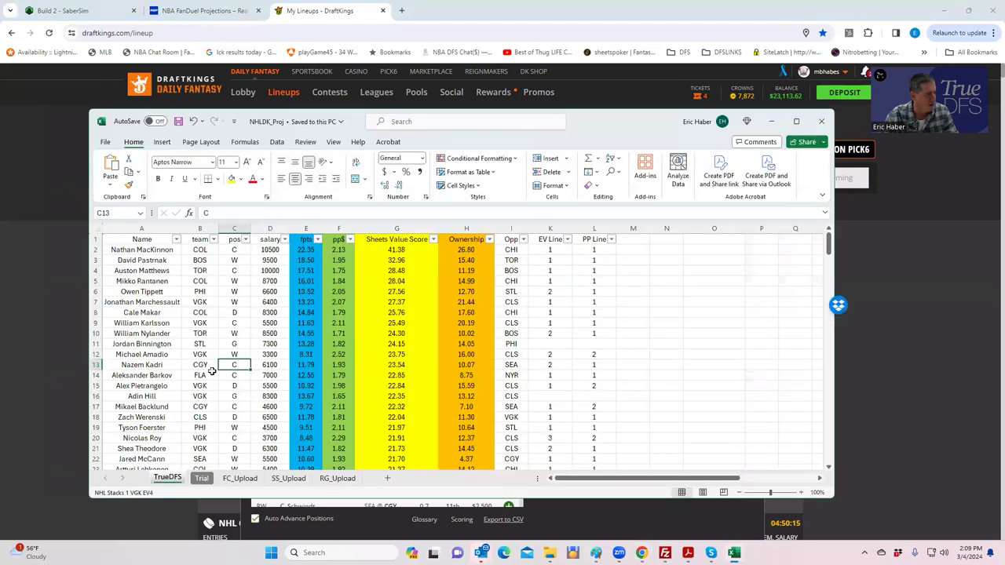
pyautogui.click(267, 407)
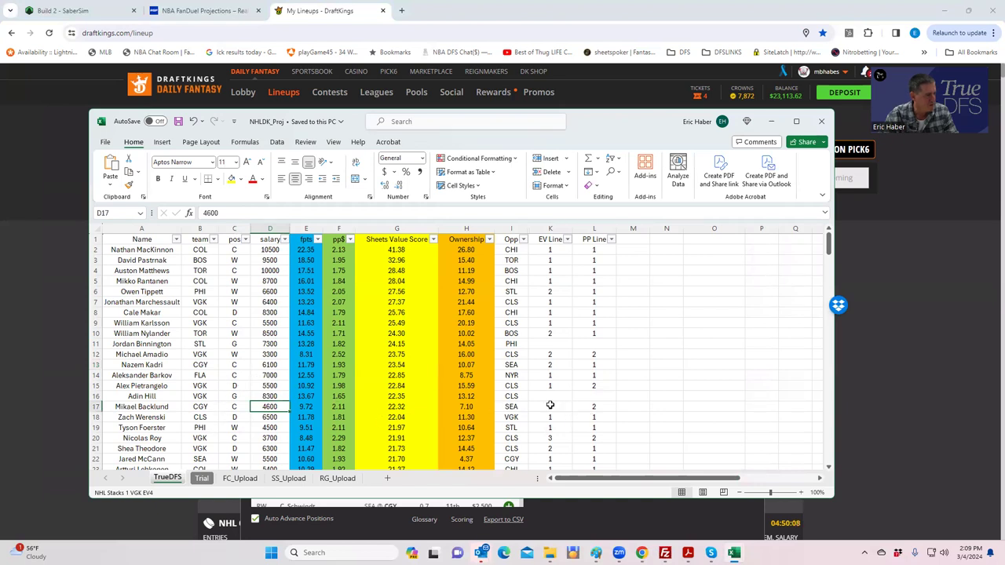
pyautogui.scroll(-1, 352, 430)
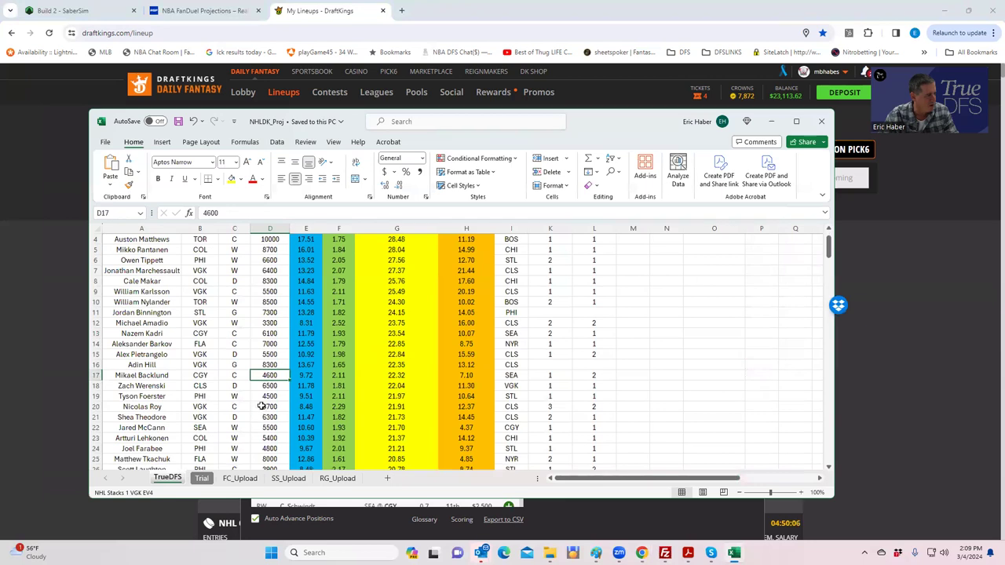
pyautogui.scroll(-2, 267, 409)
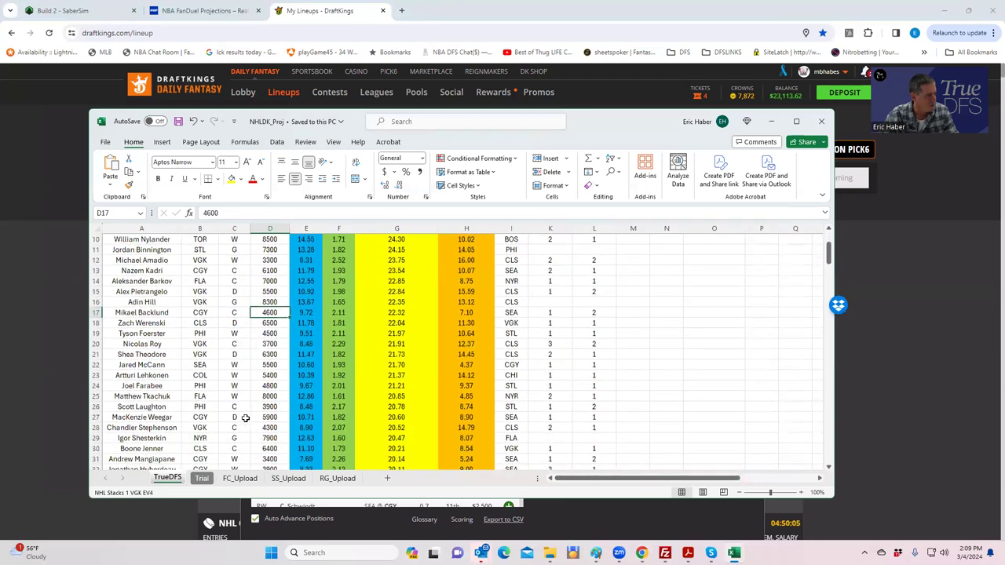
pyautogui.click(238, 417)
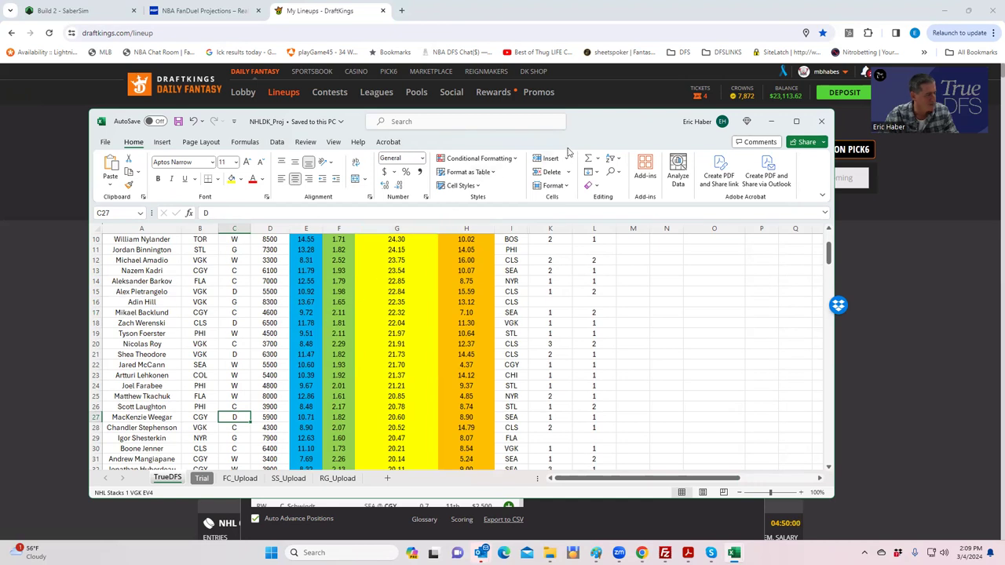
pyautogui.click(771, 121)
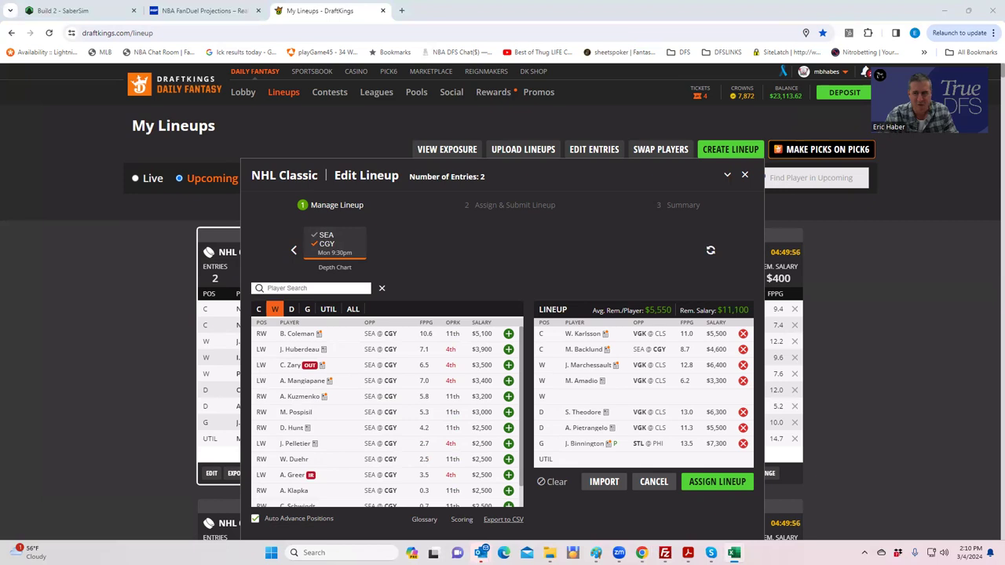
# Step: Look up Andrew Mangiapane in the NHLDK_Proj workbook and add him to the DraftKings lineup as the third winger
pyautogui.hotkey('alt', 'Tab')
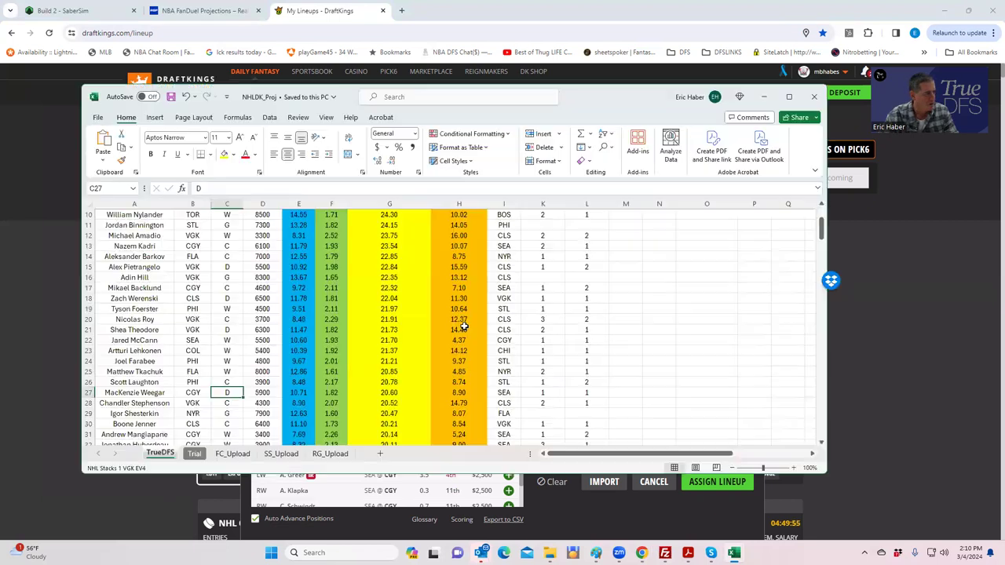
pyautogui.scroll(3, 228, 346)
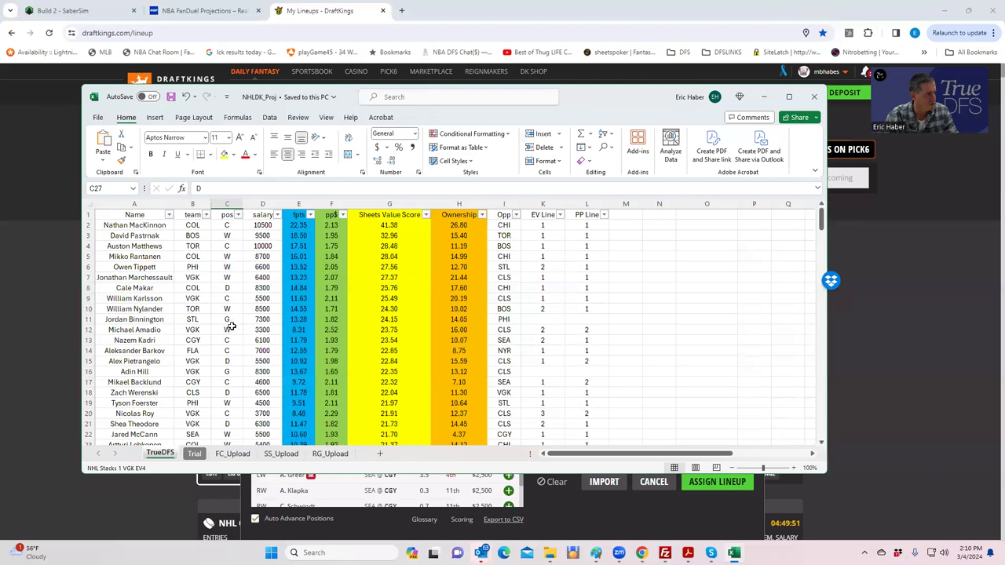
pyautogui.scroll(-4, 236, 340)
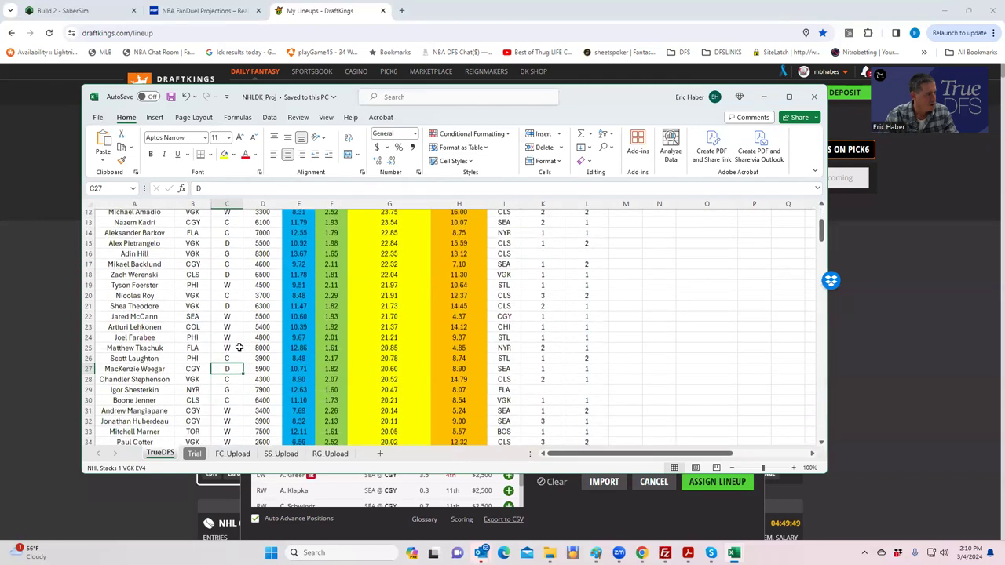
pyautogui.click(234, 393)
pyautogui.click(231, 403)
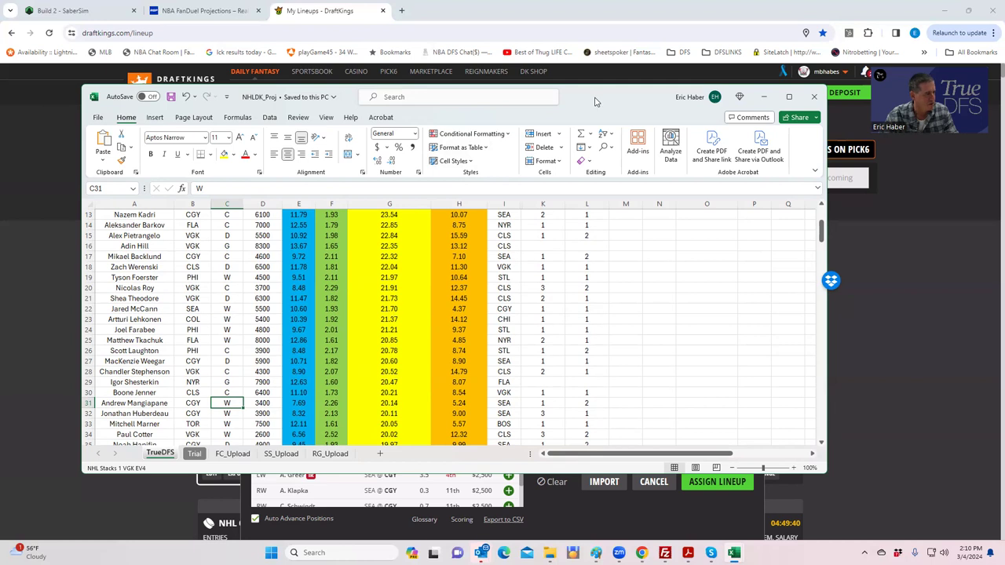
pyautogui.click(765, 97)
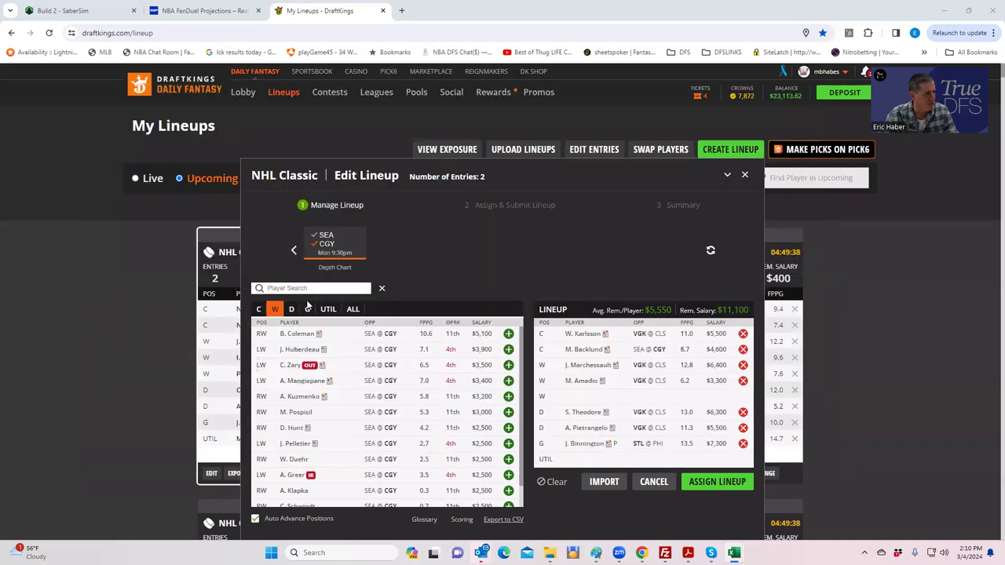
pyautogui.click(509, 381)
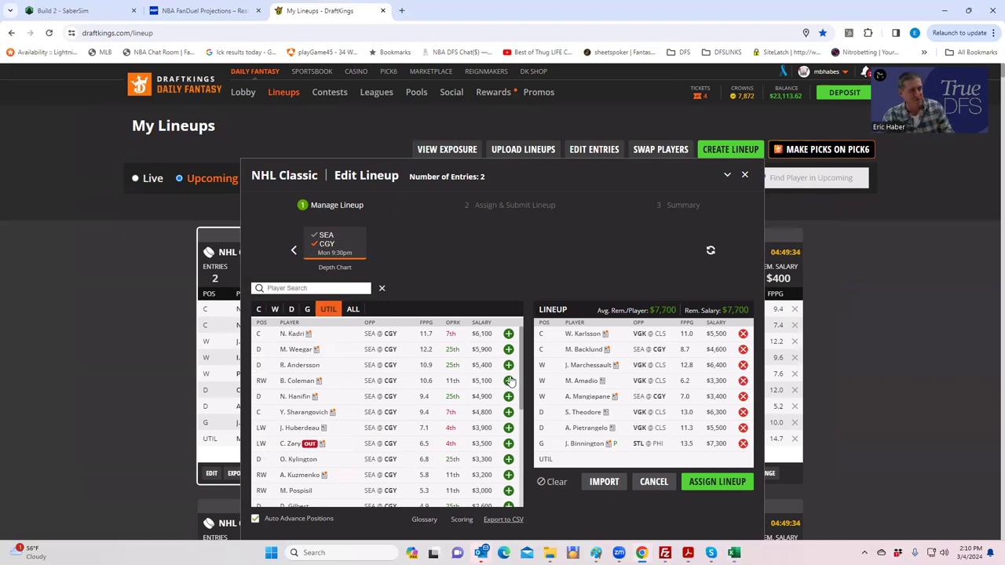
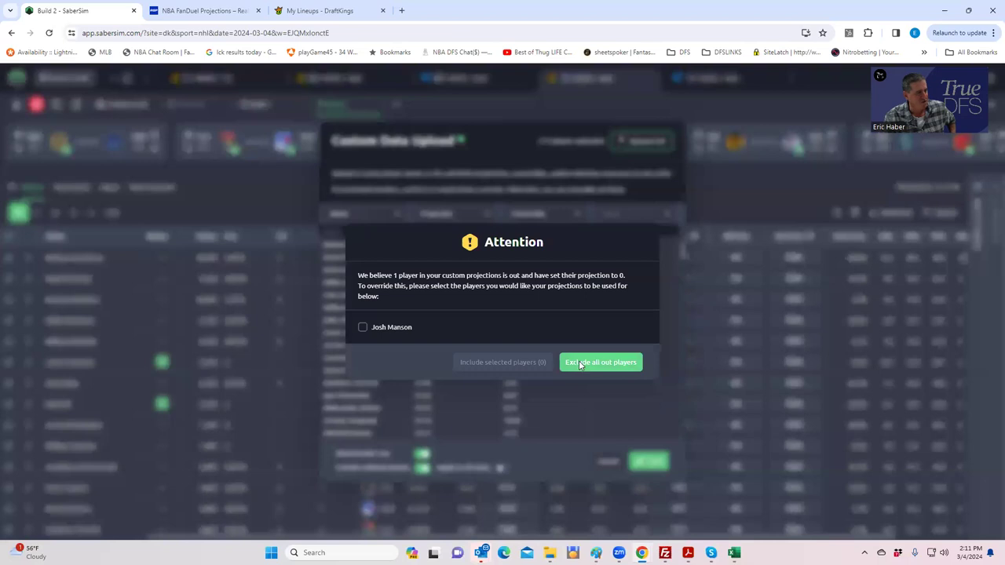
# Step: Exclude all out players from the uploaded custom projections, and build 40 lineups with a pool size of 4000
pyautogui.click(649, 258)
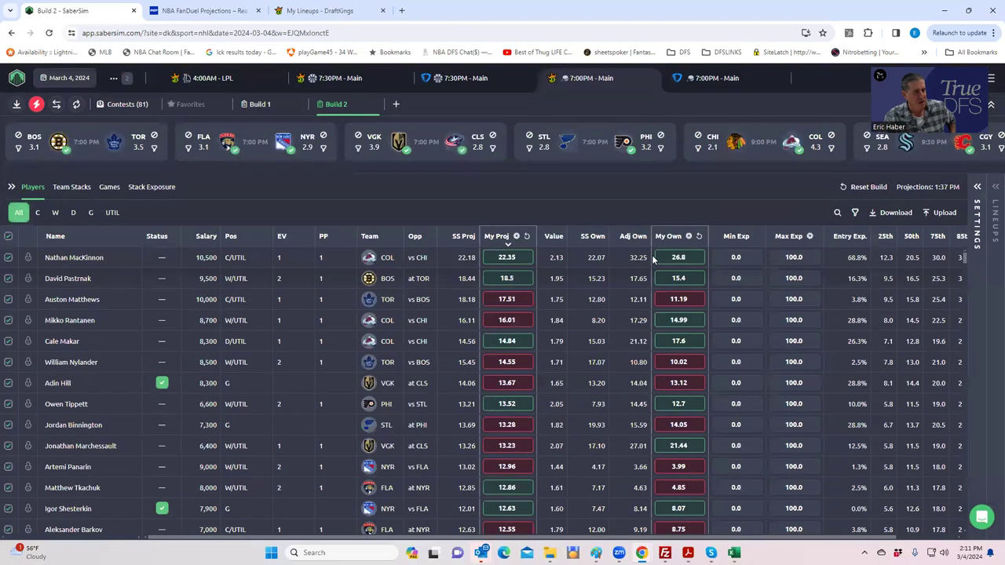
pyautogui.click(977, 186)
pyautogui.click(809, 284)
pyautogui.write('20')
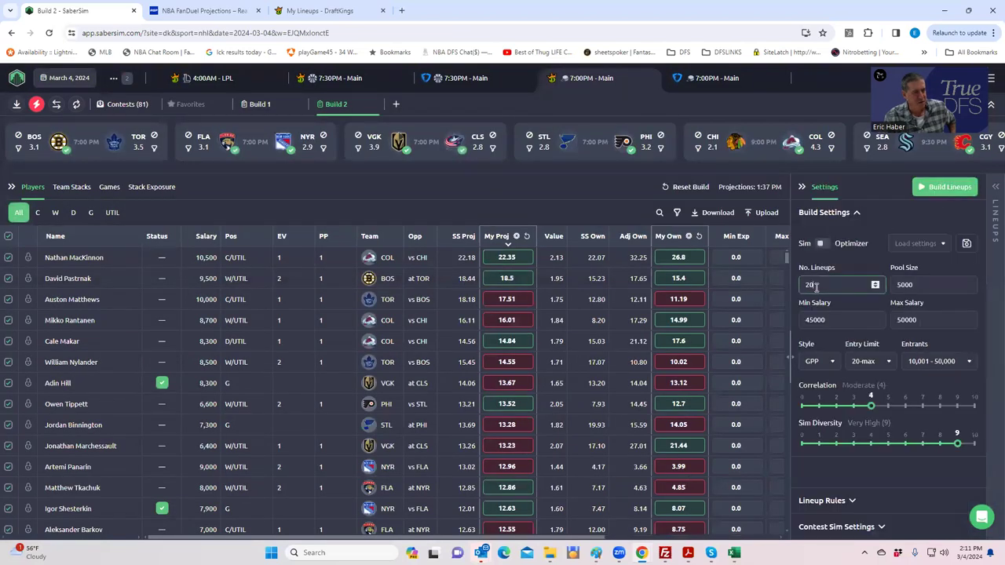
pyautogui.press('BackSpace')
pyautogui.press('BackSpace')
pyautogui.write('40')
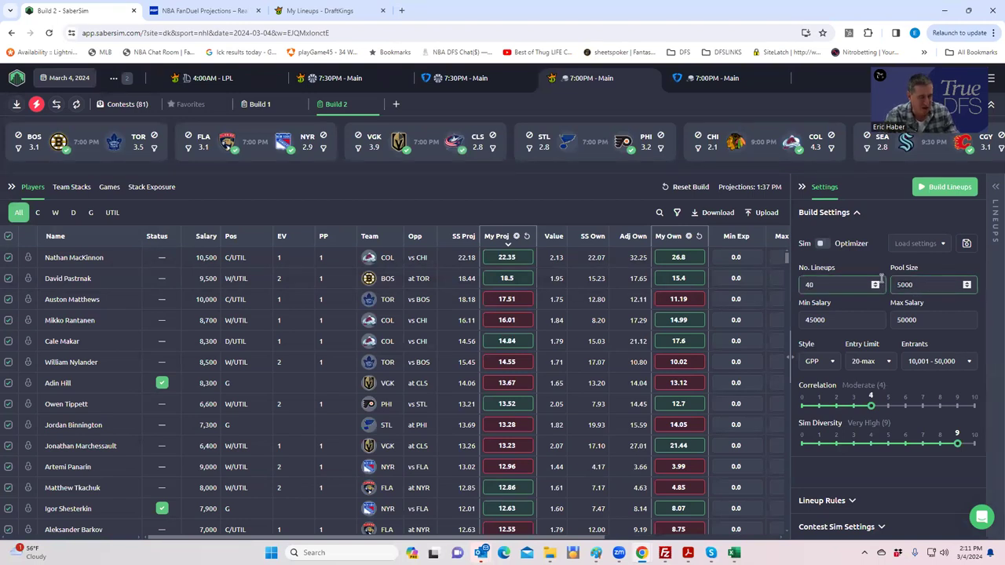
pyautogui.press('Tab')
pyautogui.write('4000')
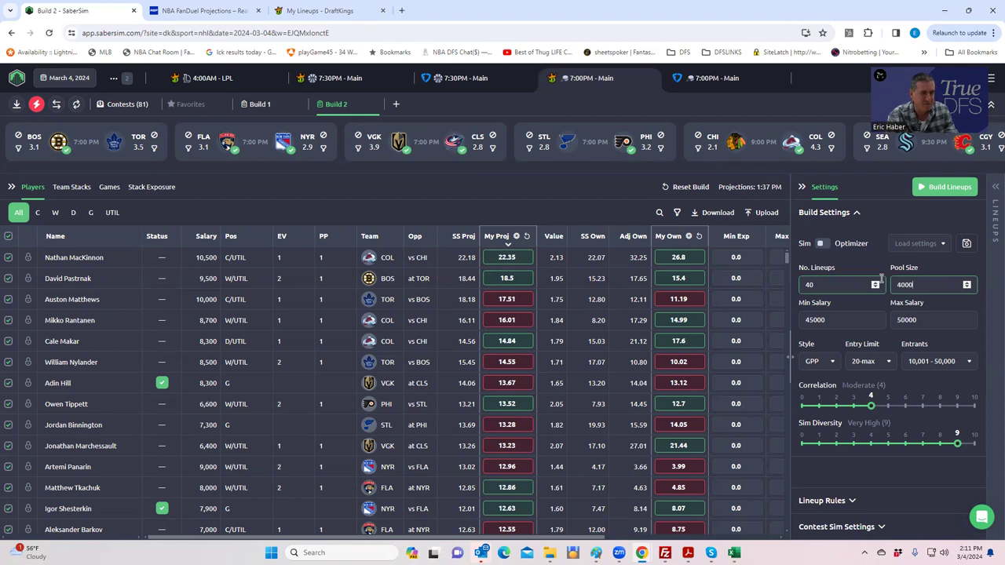
pyautogui.click(947, 188)
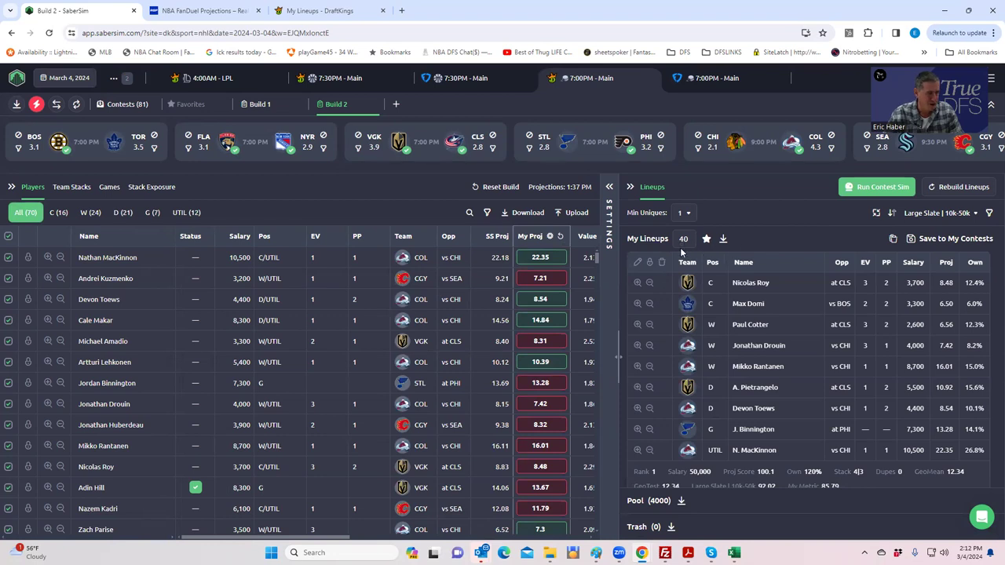
# Step: Open the Large Slate | 10k-50k SaberScore metric, examine its formula and weights, and close it without changes
pyautogui.click(948, 216)
pyautogui.click(921, 235)
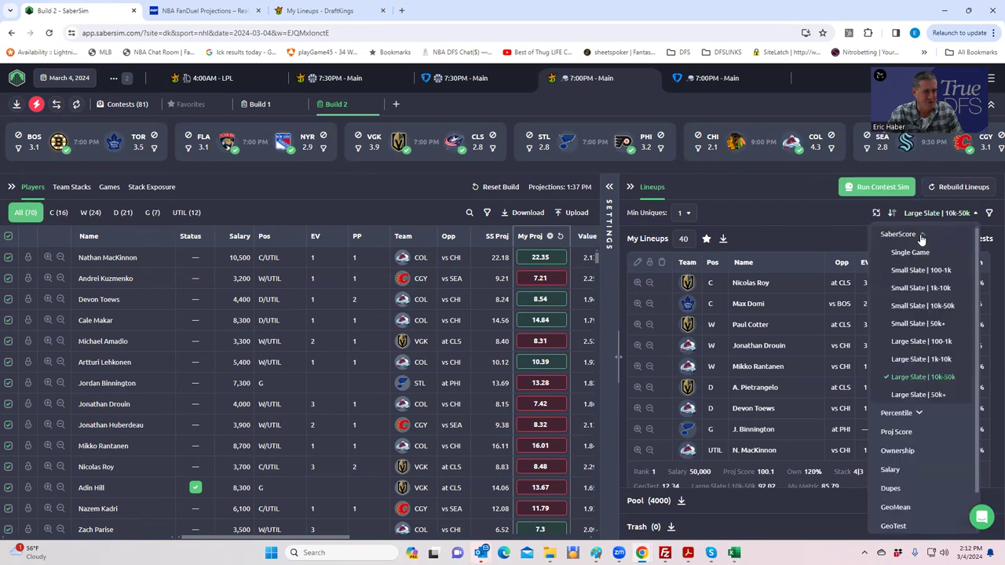
pyautogui.click(967, 376)
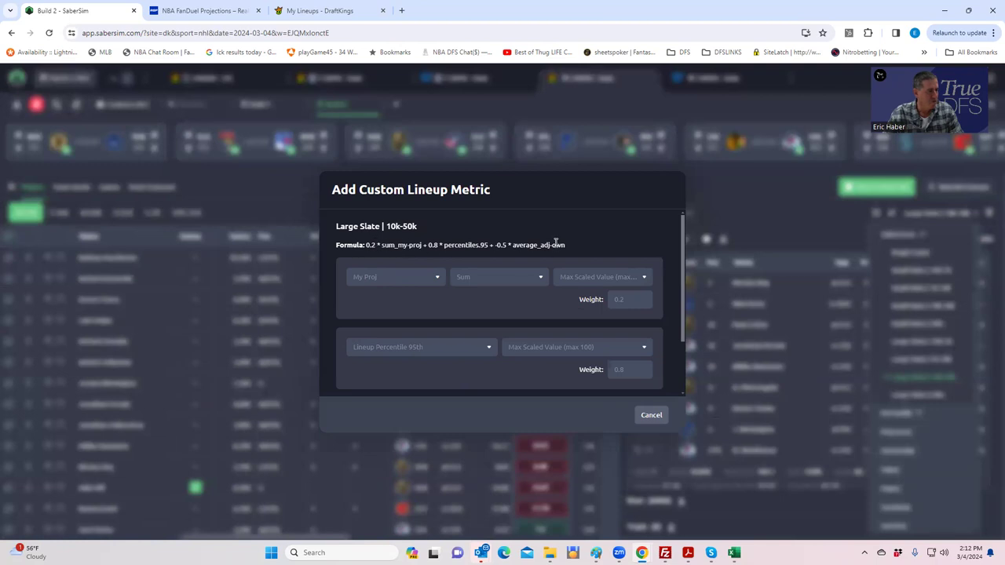
pyautogui.click(651, 416)
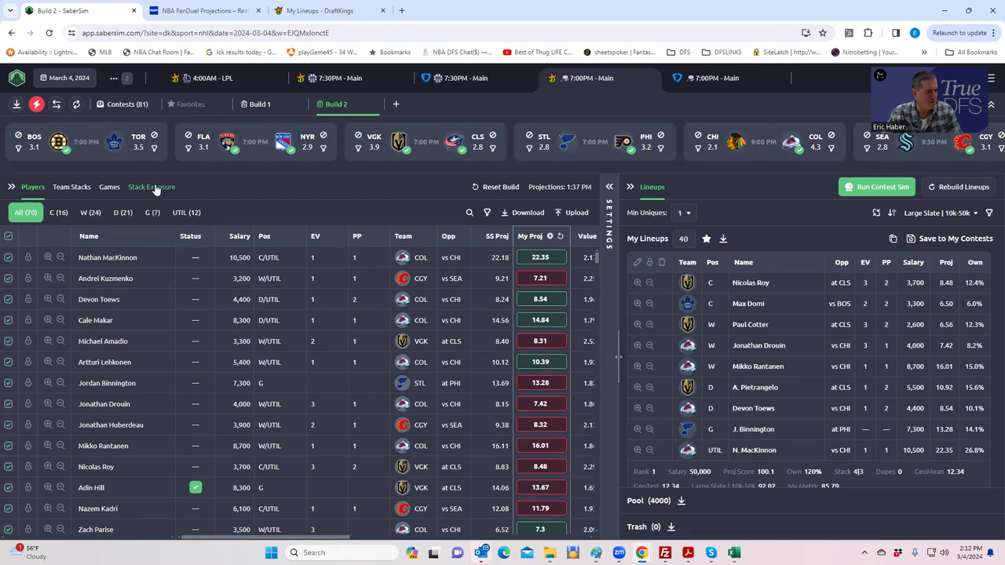
# Step: Exclude the 4|2, 5, 4|2|2, 3|3, 3|2, 3|3|2 and 3|2|2 stack types from the build and apply the changes
pyautogui.click(75, 189)
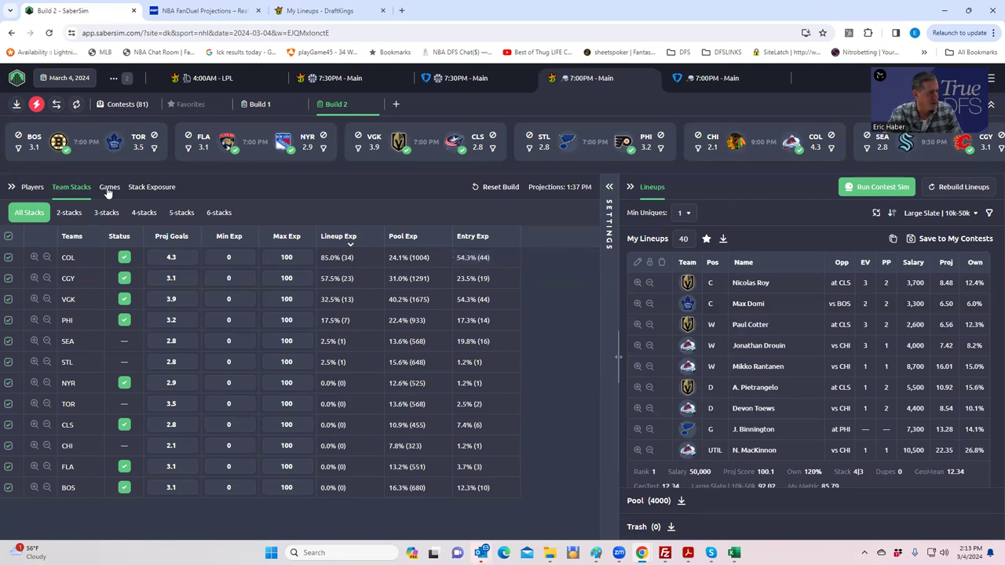
pyautogui.click(140, 188)
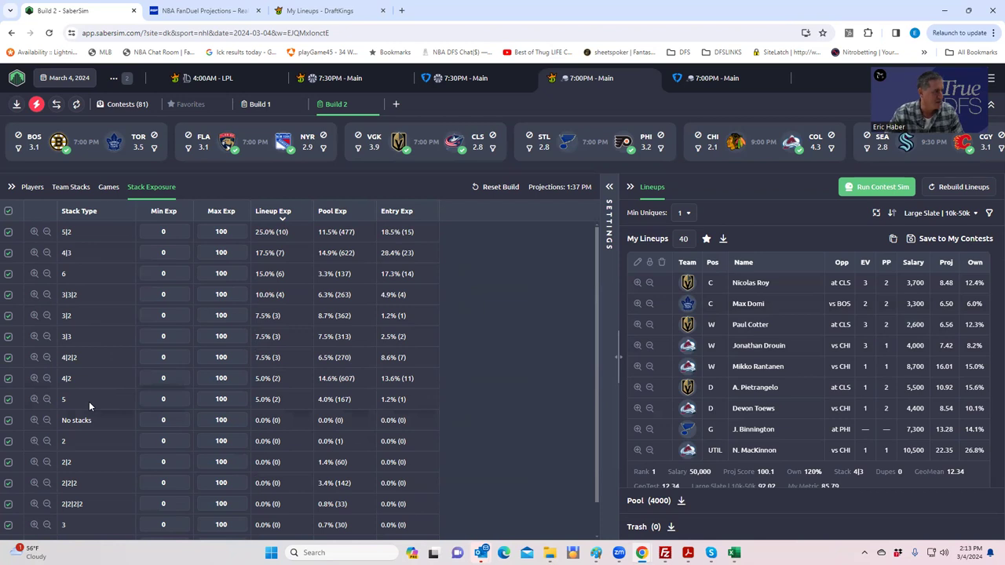
pyautogui.click(8, 380)
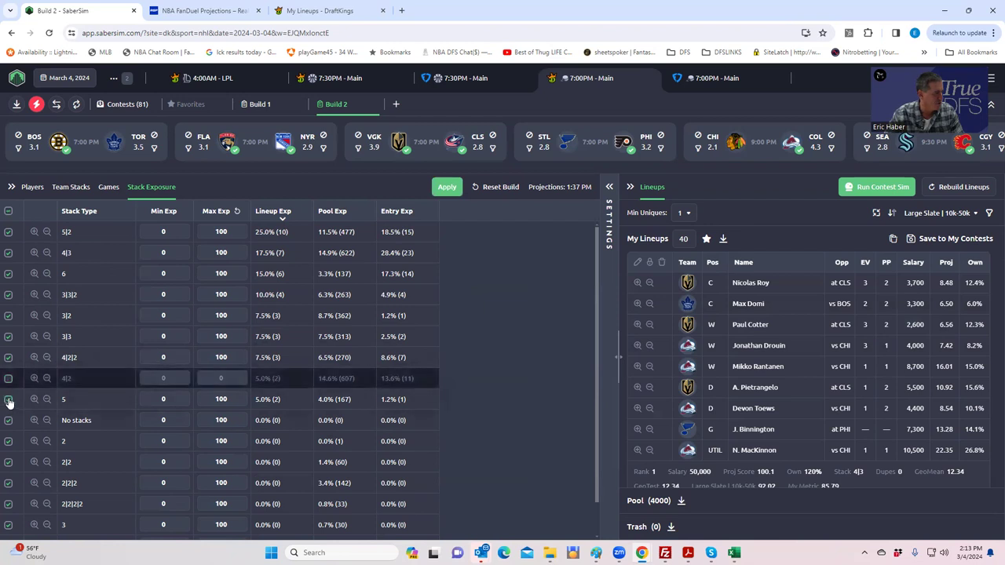
pyautogui.click(9, 400)
pyautogui.click(8, 356)
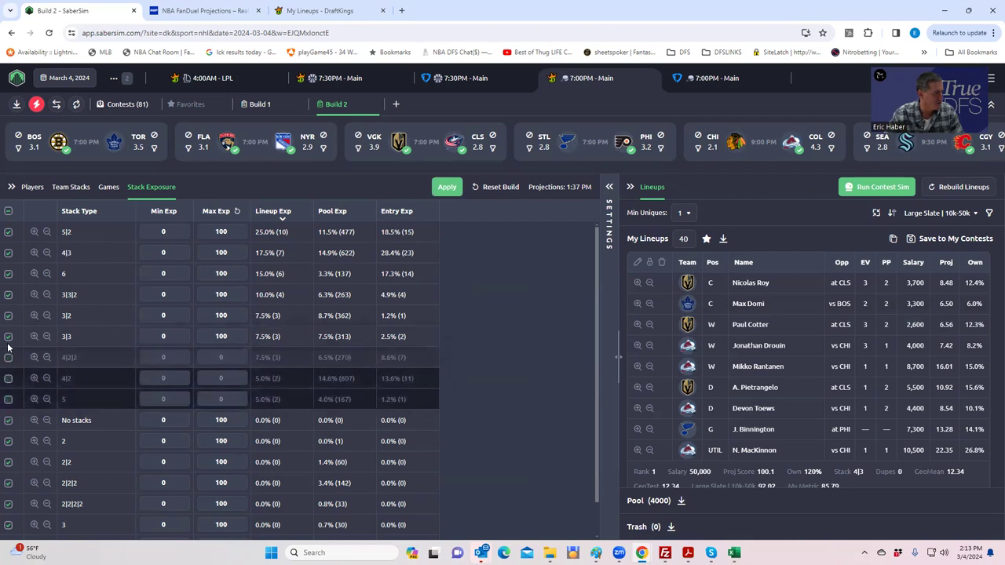
pyautogui.click(8, 337)
pyautogui.click(7, 316)
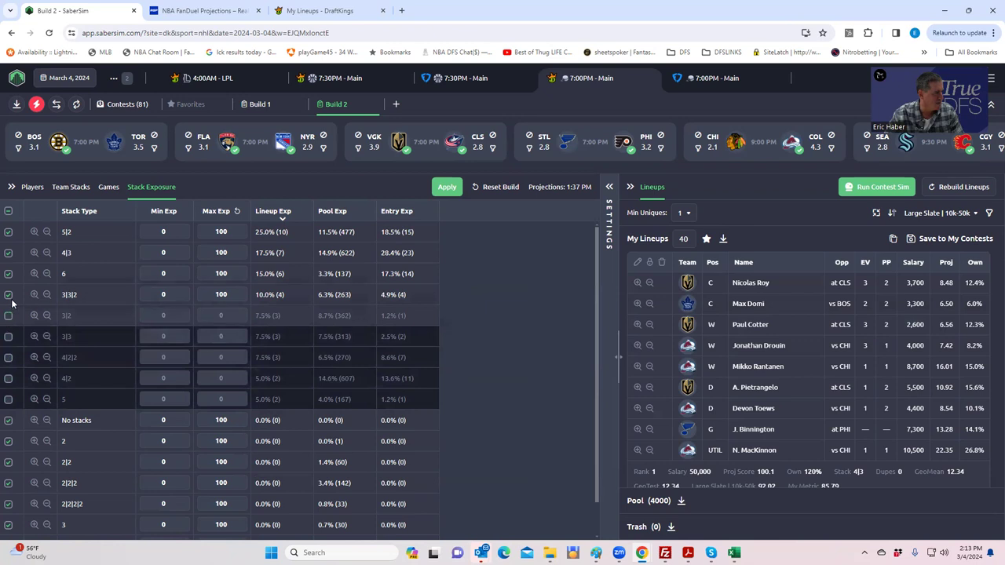
pyautogui.click(8, 295)
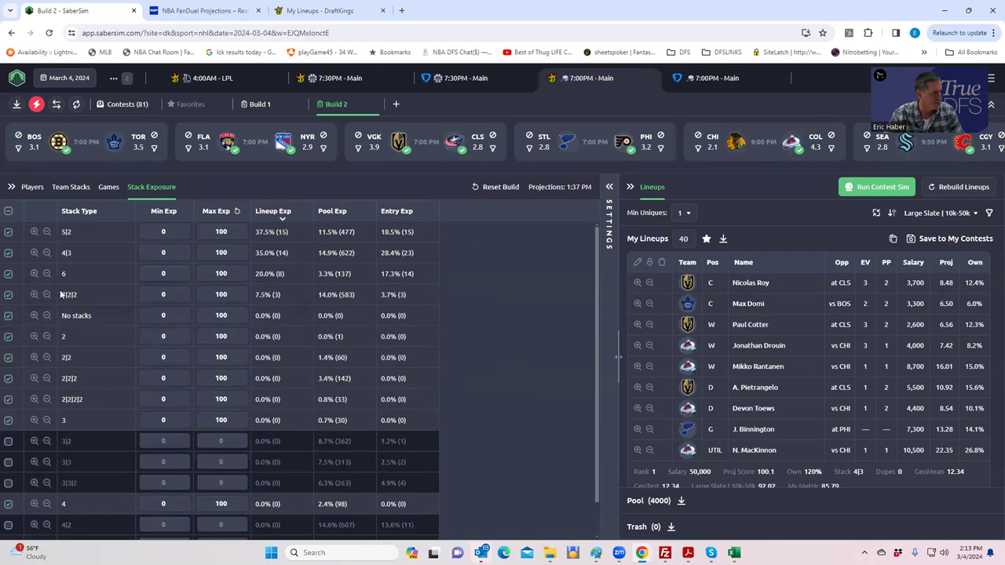
pyautogui.click(8, 295)
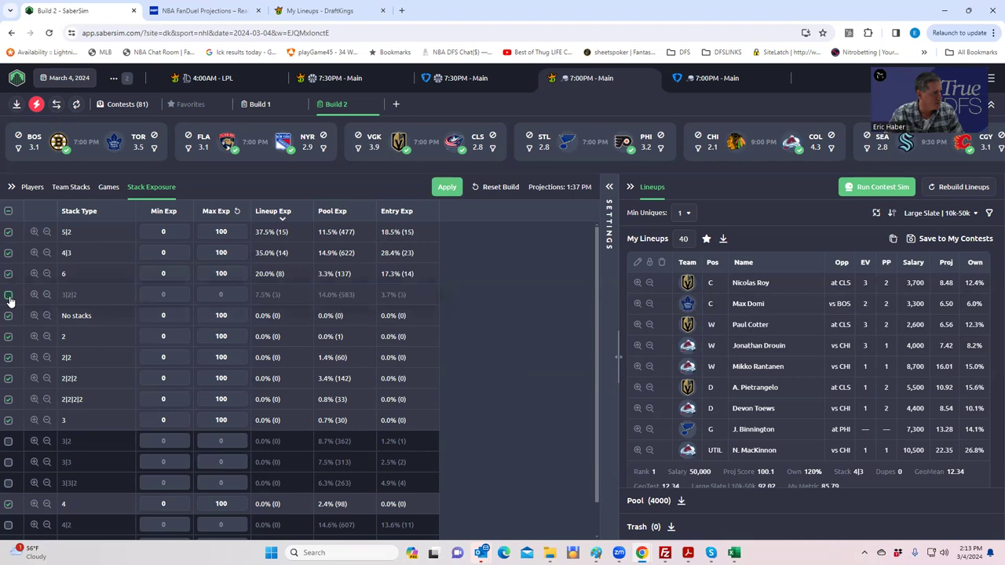
pyautogui.click(444, 189)
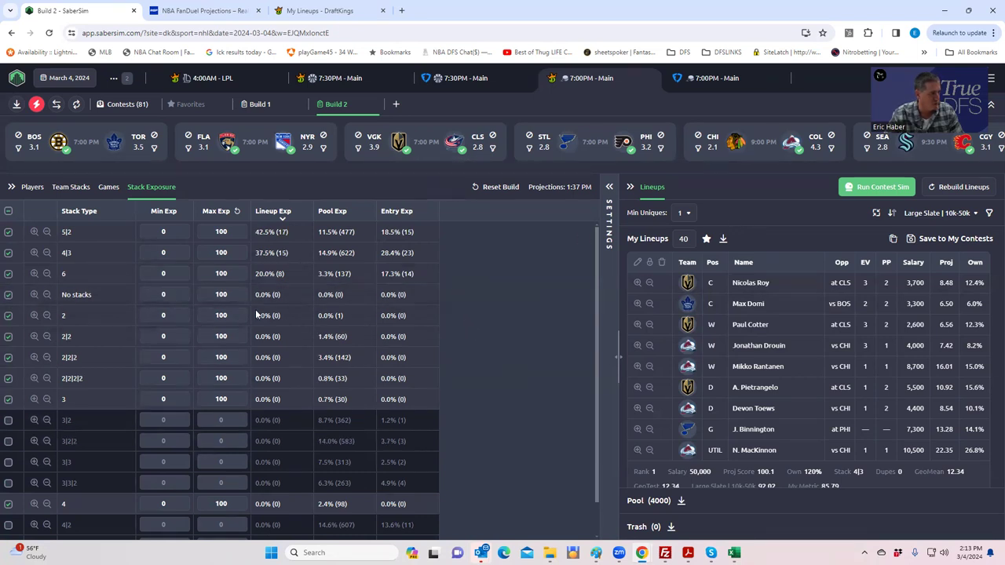
# Step: Check the team stack exposures and set the minimum uniques between lineups to 3
pyautogui.click(61, 190)
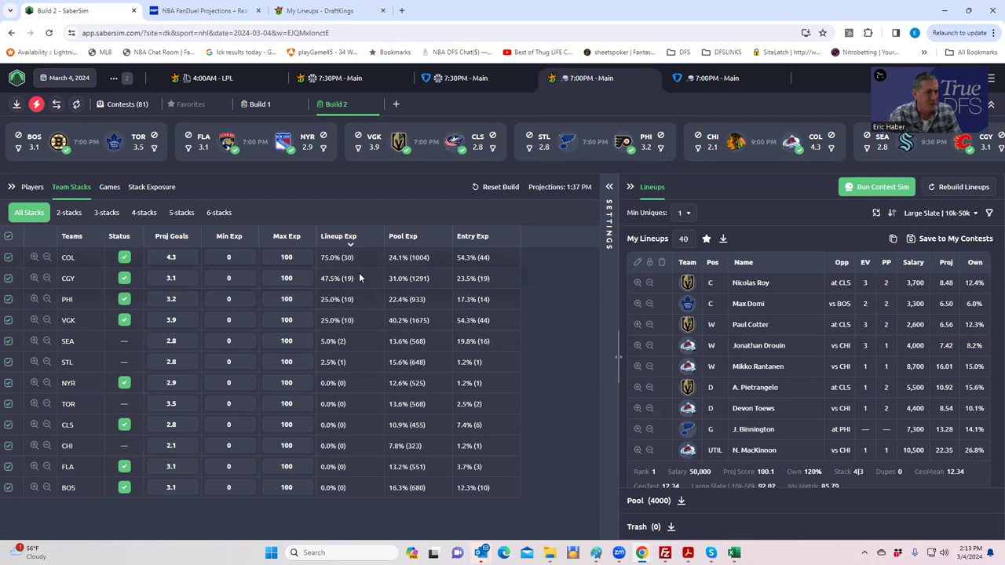
pyautogui.click(686, 214)
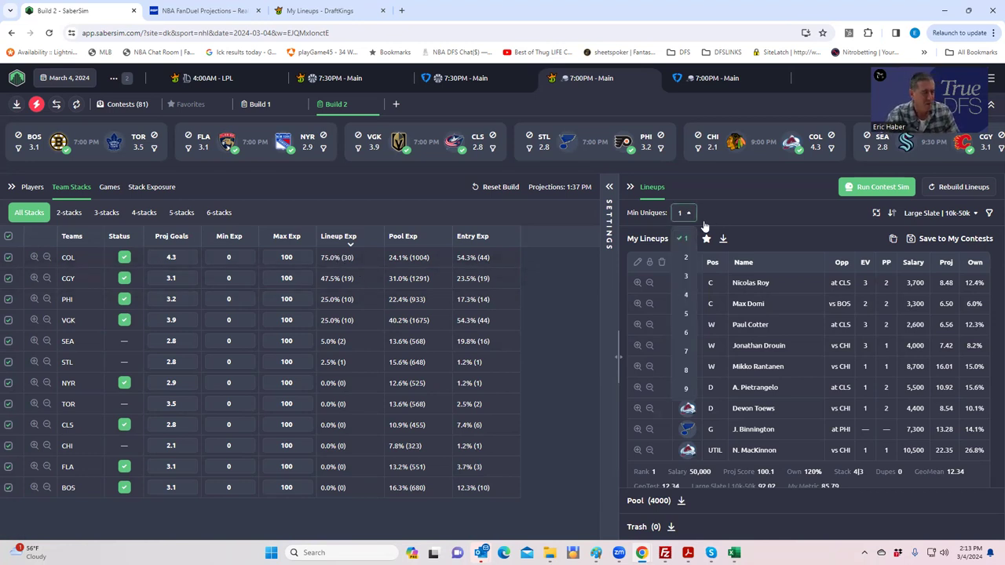
pyautogui.click(686, 276)
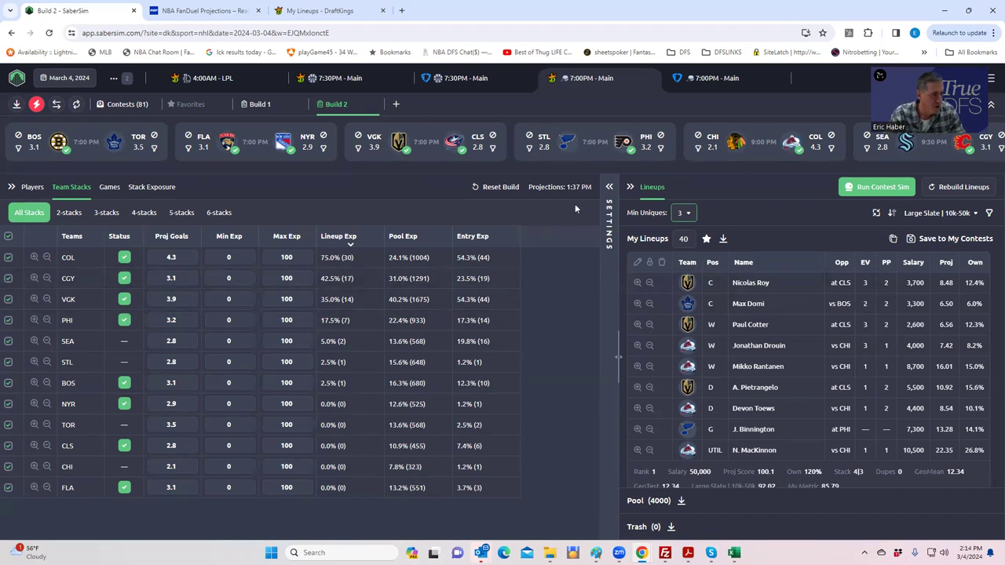
# Step: Set the field lineups of the NHL $50K Kick Save contest sim to SaberSim Ownership and save its settings
pyautogui.click(610, 189)
pyautogui.moveTo(505, 386)
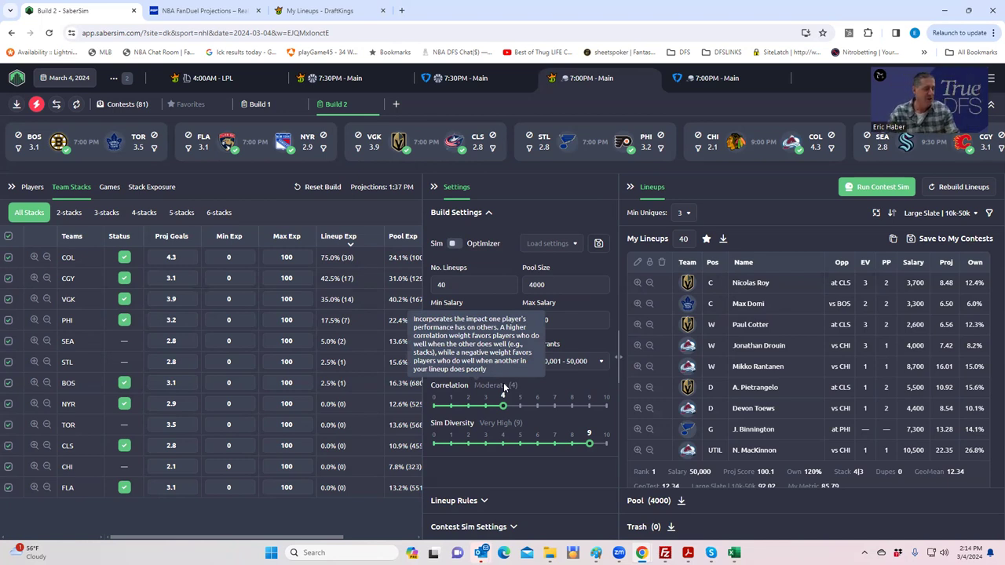
pyautogui.click(513, 528)
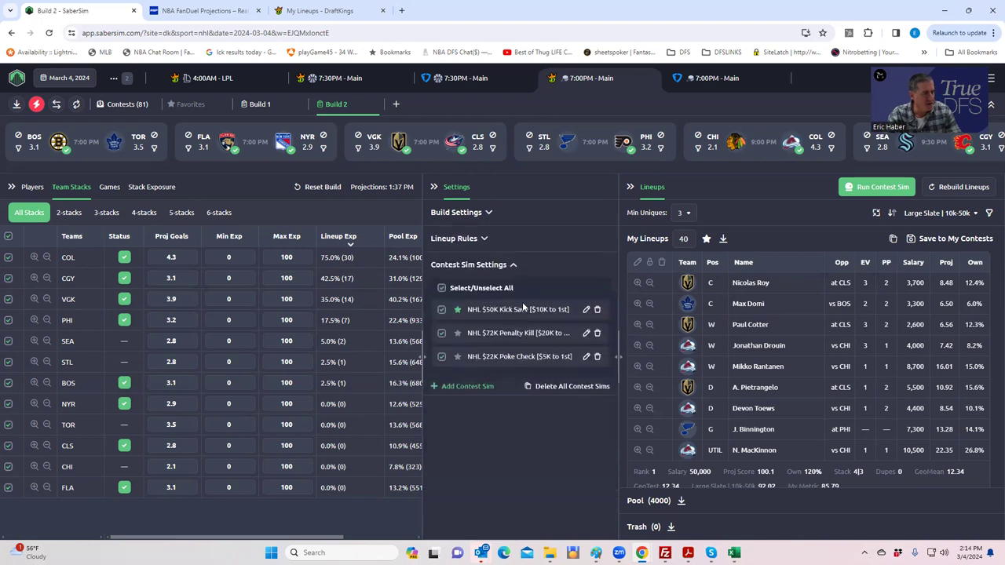
pyautogui.click(587, 309)
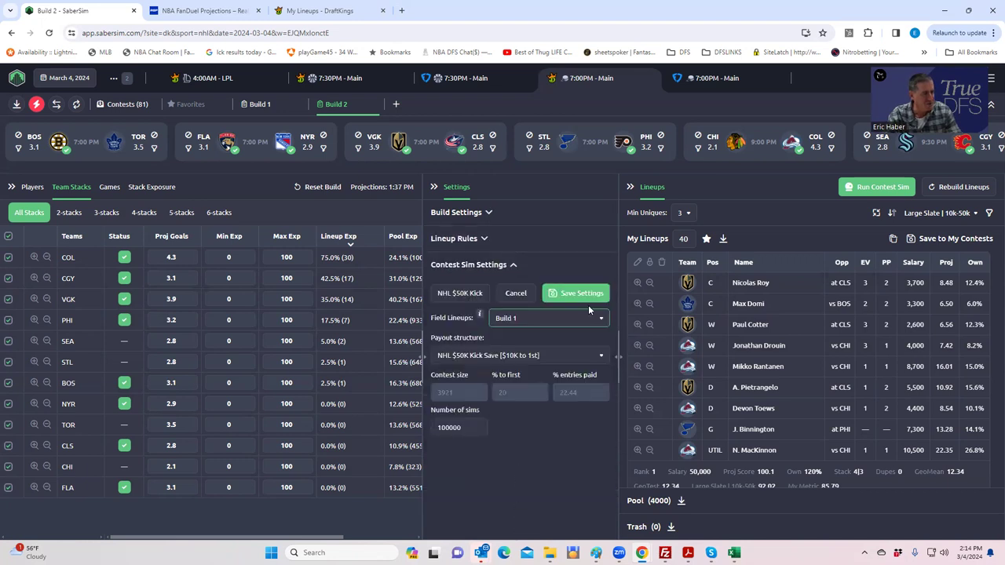
pyautogui.click(521, 317)
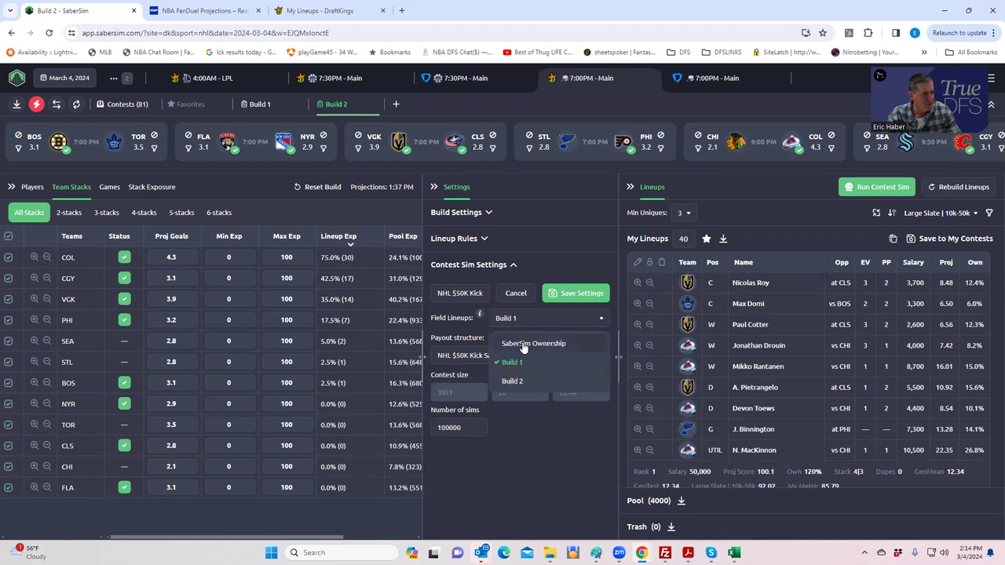
pyautogui.click(523, 346)
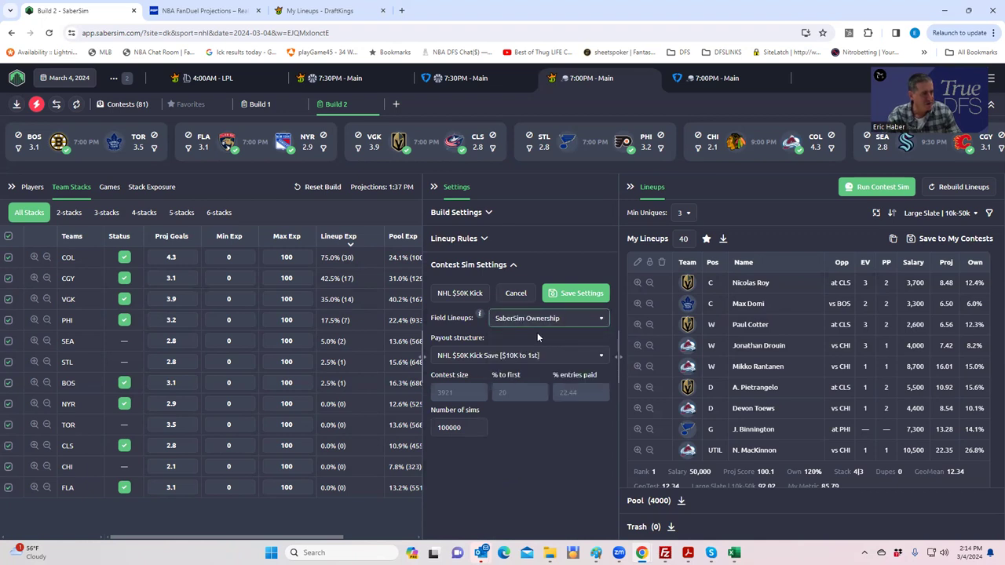
pyautogui.click(576, 294)
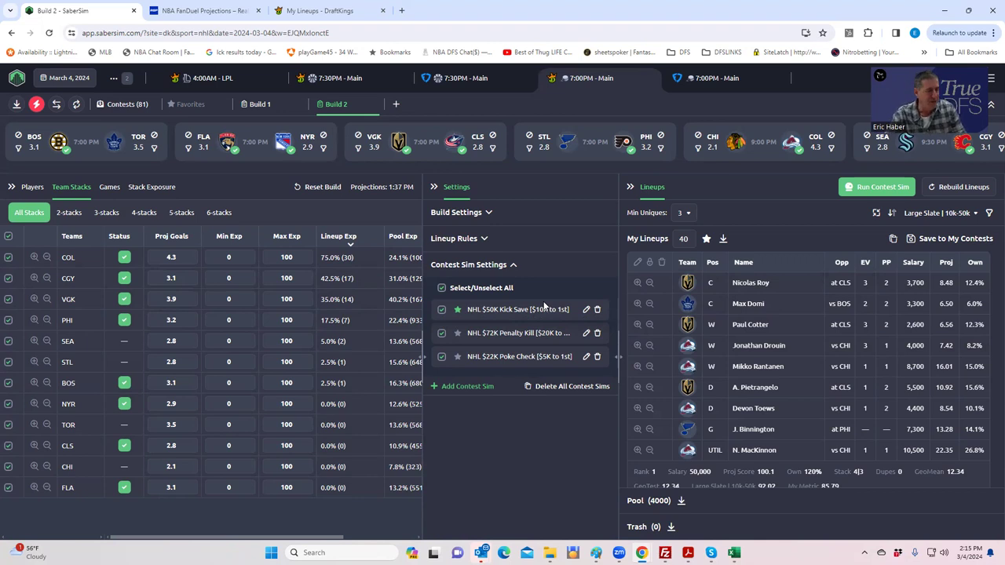
# Step: Set the field lineups of the NHL $50K Kick Save contest sim to Build 2 and save its settings
pyautogui.click(586, 310)
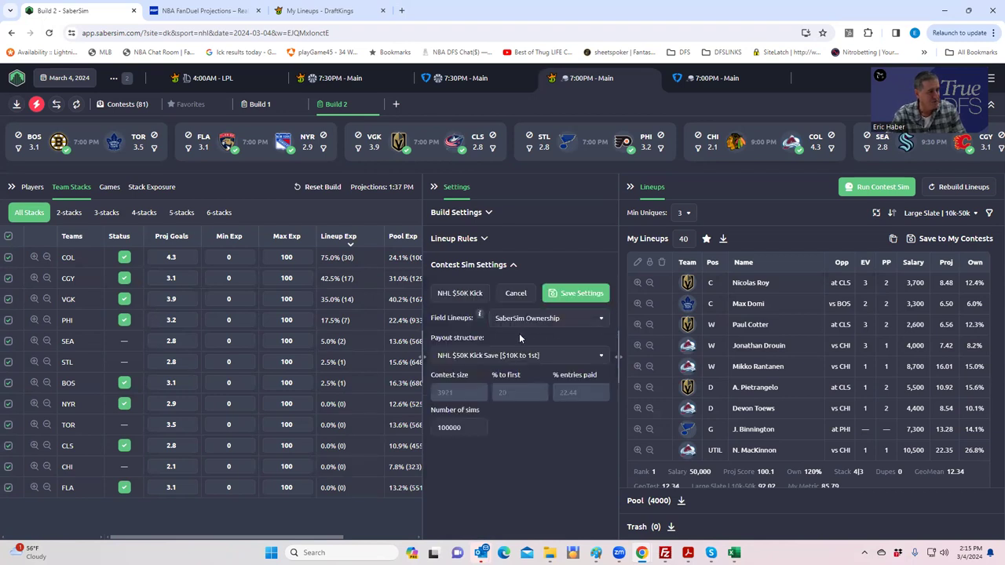
pyautogui.click(532, 322)
pyautogui.click(515, 382)
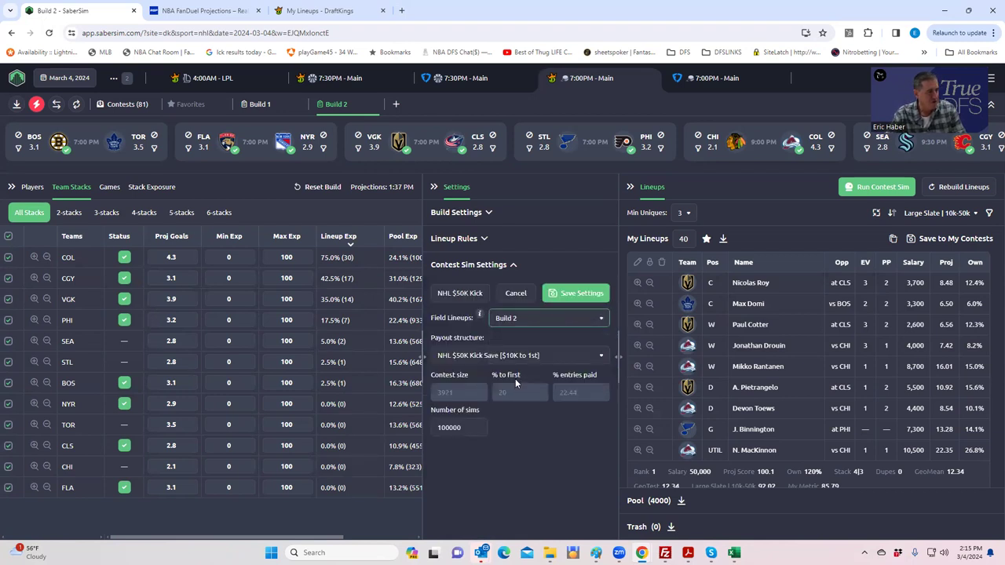
pyautogui.click(570, 293)
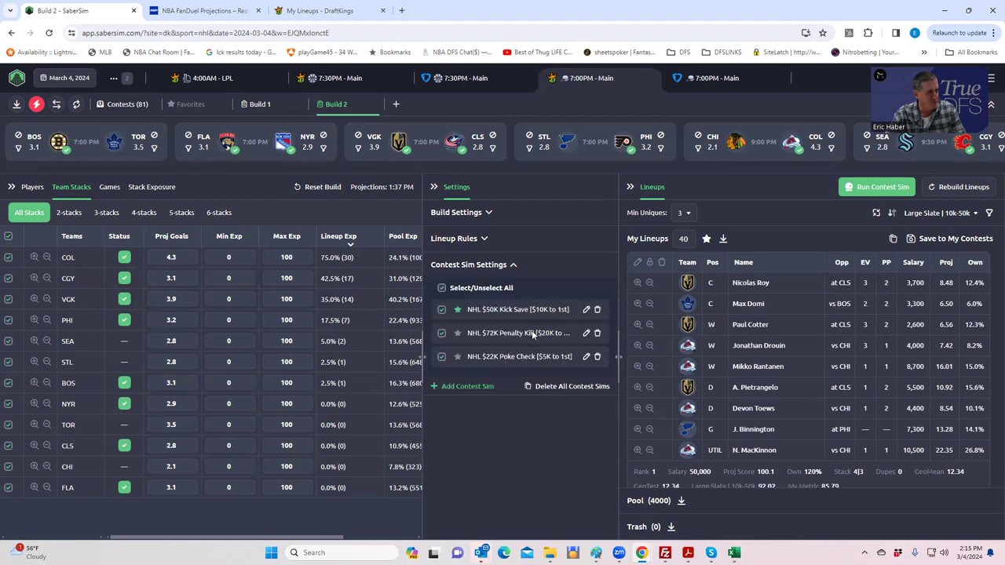
# Step: Set the field lineups of the NHL $72K Penalty Kill contest sim to Build 2 and save its settings
pyautogui.click(586, 333)
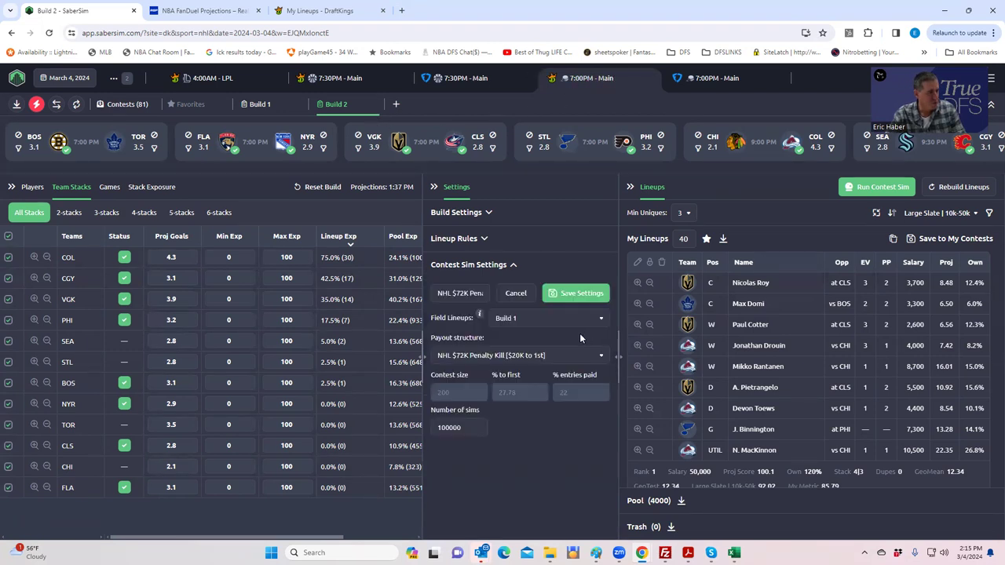
pyautogui.click(542, 321)
pyautogui.click(512, 382)
pyautogui.click(574, 297)
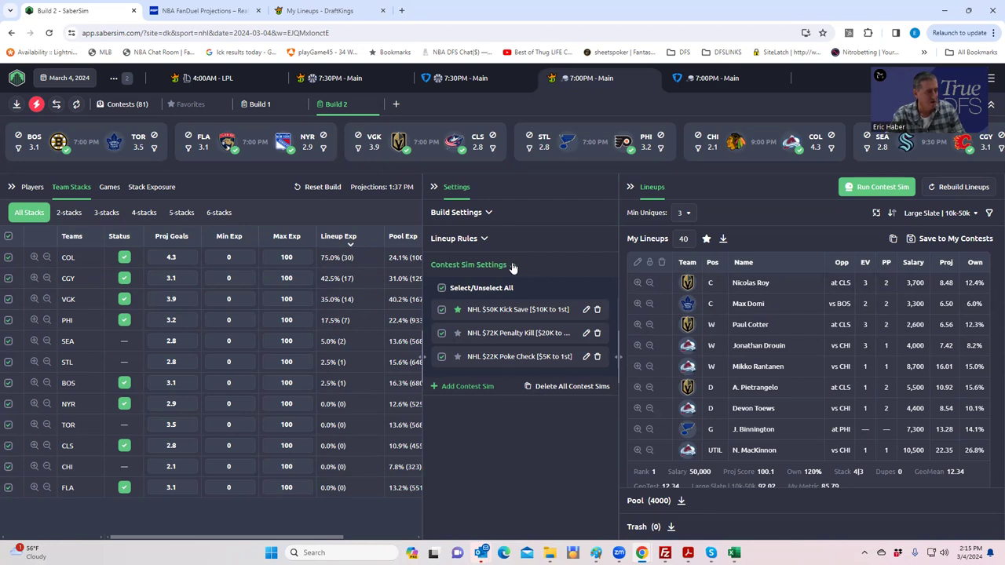
# Step: Save the NHL $22K Poke Check contest sim with Build 2 as its field lineups, and run the contest sims
pyautogui.click(584, 358)
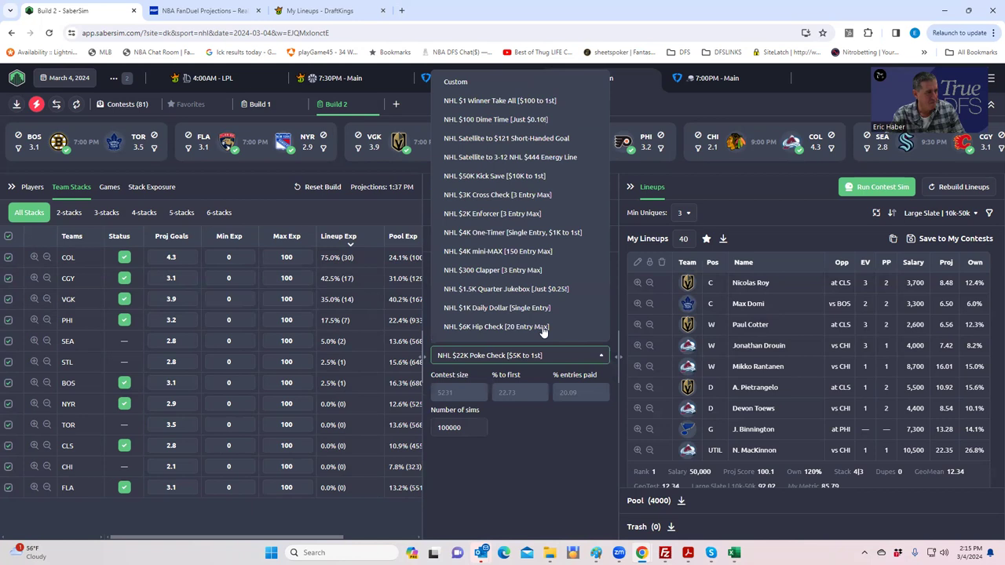
pyautogui.scroll(-3, 602, 236)
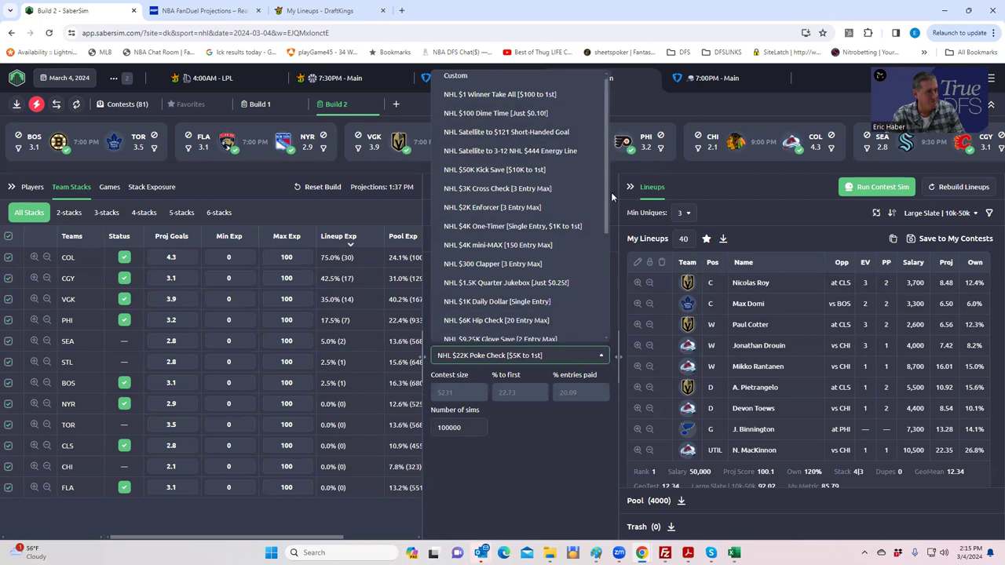
pyautogui.click(557, 427)
pyautogui.click(569, 322)
pyautogui.click(511, 382)
pyautogui.click(581, 293)
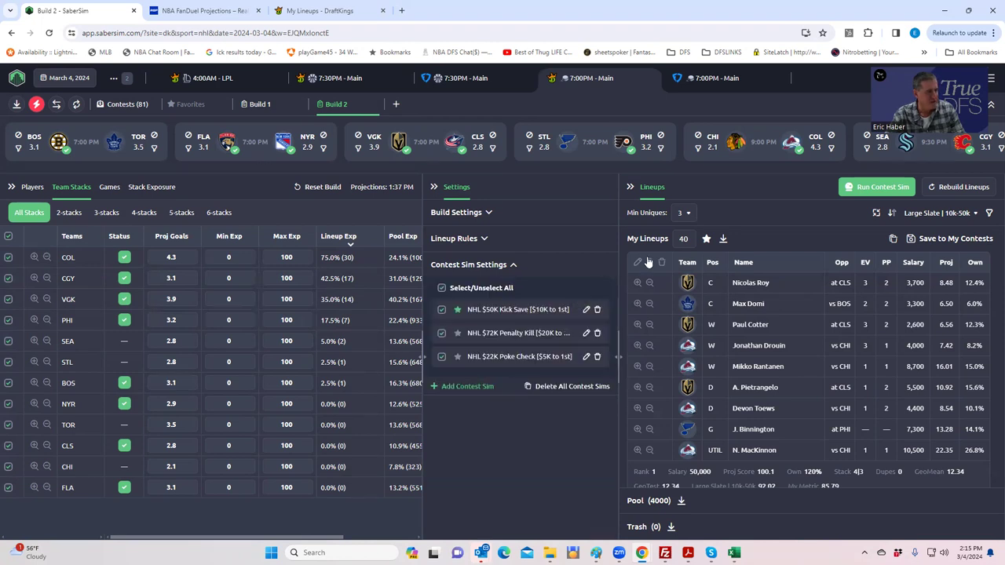
pyautogui.click(862, 192)
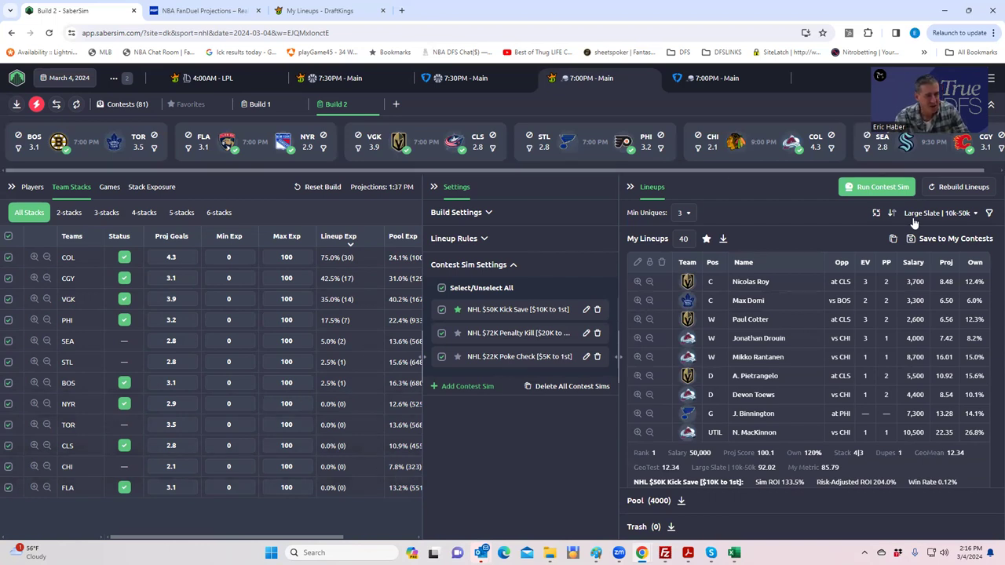
# Step: Set the minimum uniques to 1 and rank the lineups by NHL $50K Kick Save [$10K to 1st] RAROI
pyautogui.click(683, 213)
pyautogui.click(680, 232)
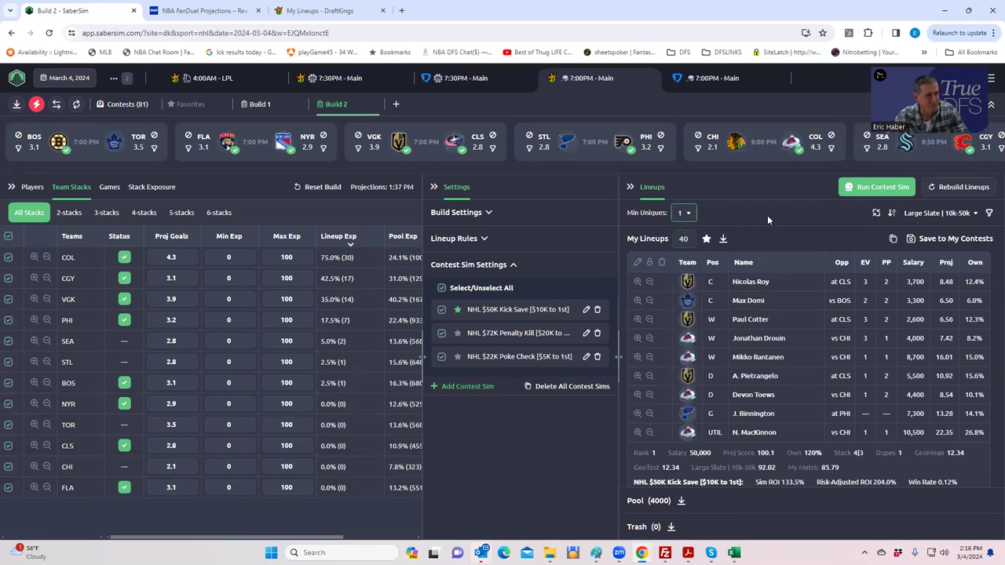
pyautogui.click(941, 214)
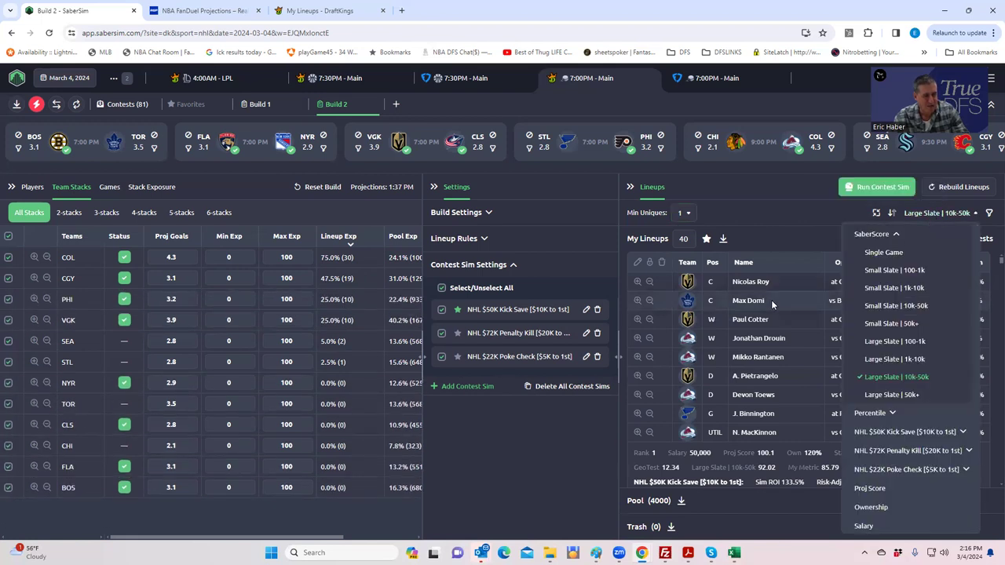
pyautogui.click(921, 433)
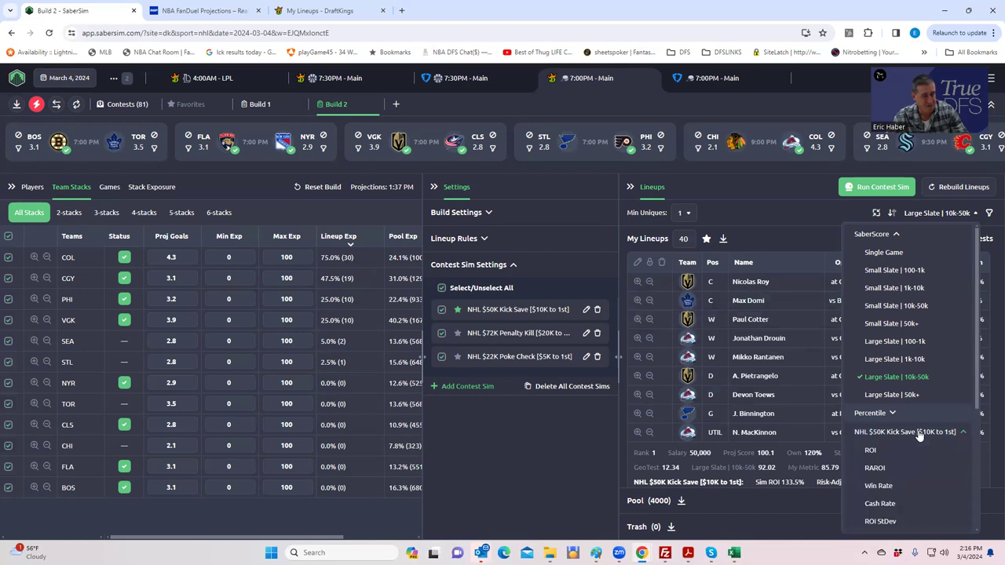
pyautogui.click(874, 468)
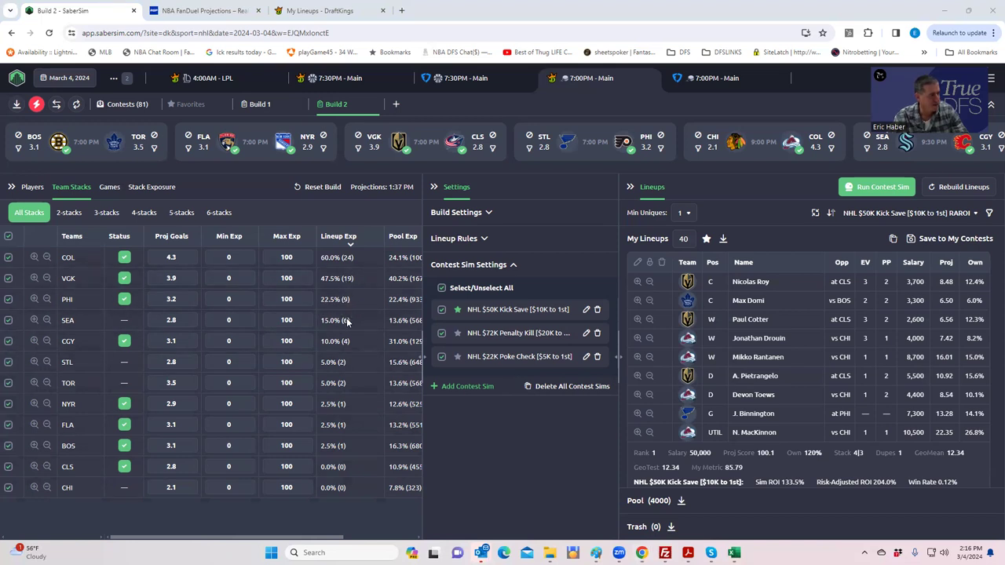
# Step: Exclude the 4 and 2|2|2 stack types from the lineups and apply the changes
pyautogui.click(146, 189)
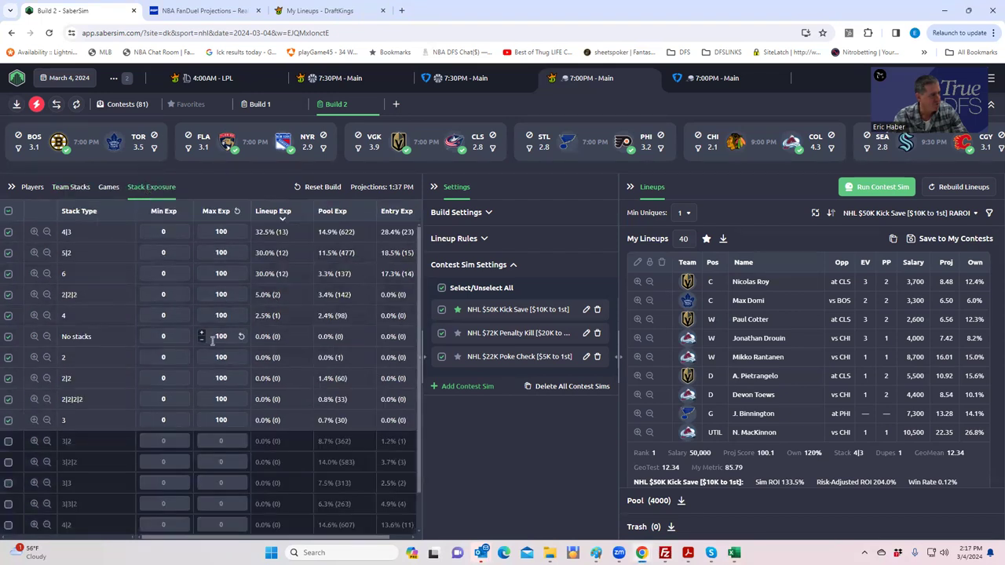
pyautogui.click(8, 316)
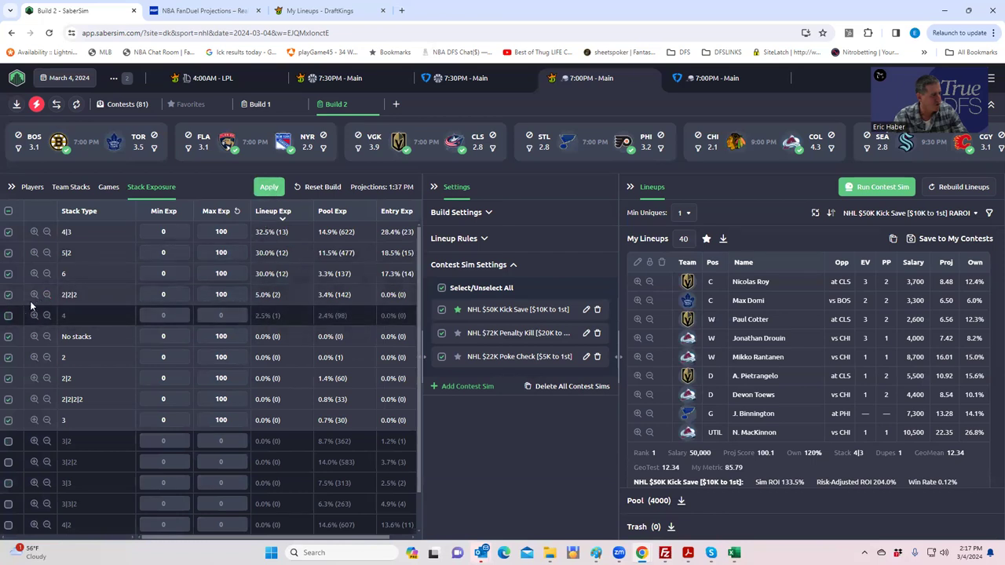
pyautogui.click(8, 294)
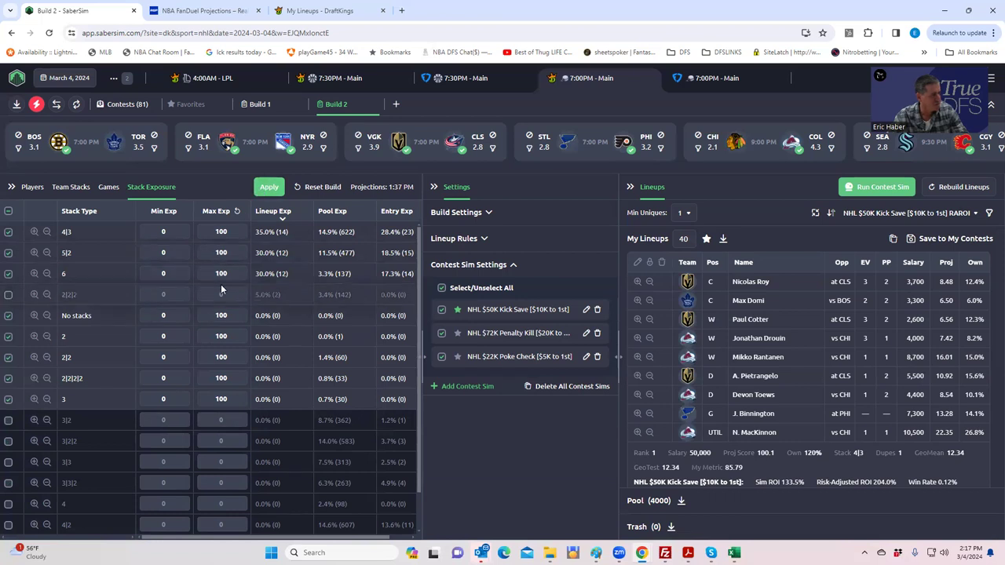
# Step: Set the minimum uniques to 2 and check the team stack exposures
pyautogui.click(684, 213)
pyautogui.click(687, 263)
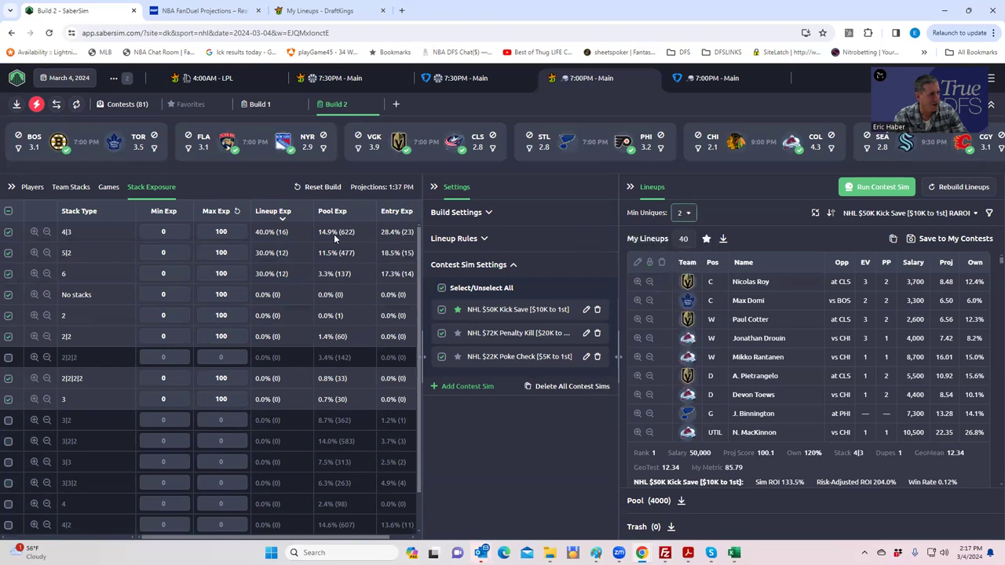
pyautogui.click(71, 187)
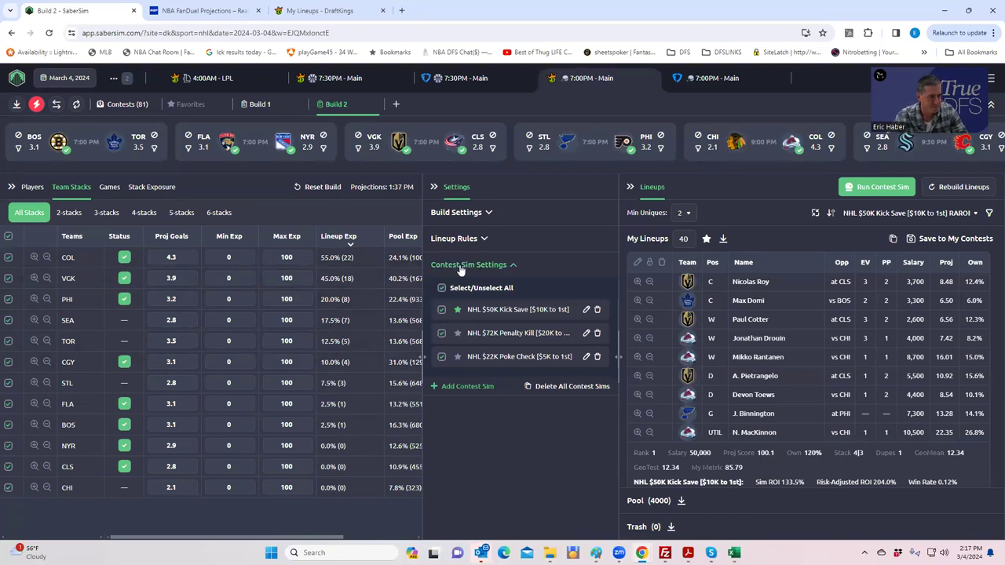
# Step: Set the minimum uniques to 3 and check the stack type exposures
pyautogui.click(682, 212)
pyautogui.click(684, 277)
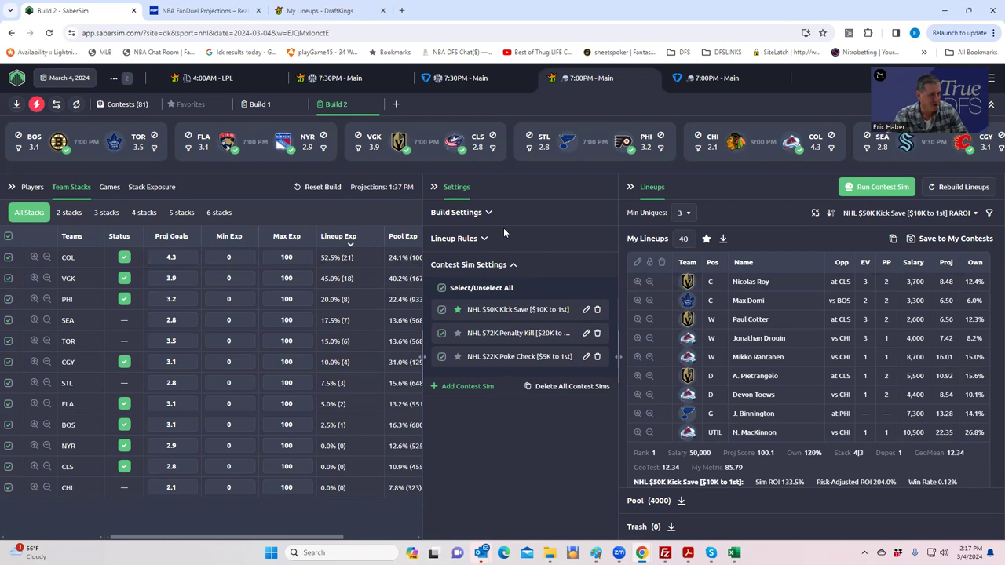
pyautogui.click(151, 188)
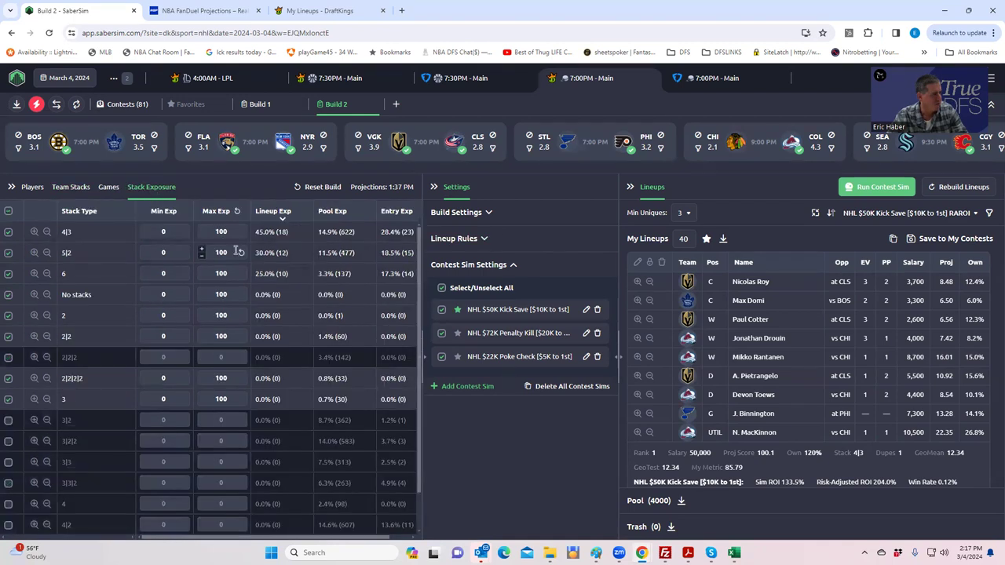
# Step: Save the 40 lineups to the NHL $50K Kick Save [$10K to 1st] contest only
pyautogui.click(913, 244)
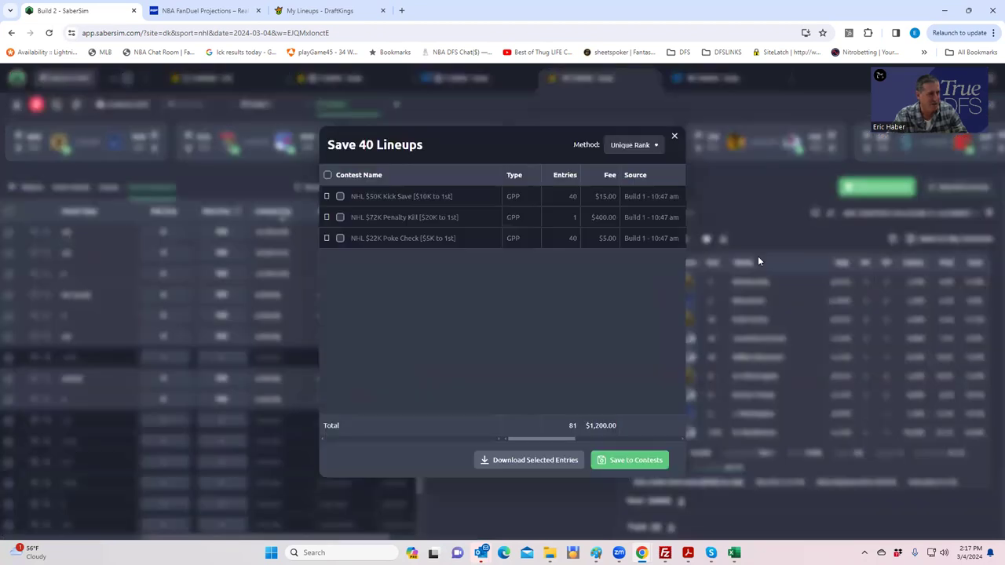
pyautogui.click(343, 218)
pyautogui.click(342, 238)
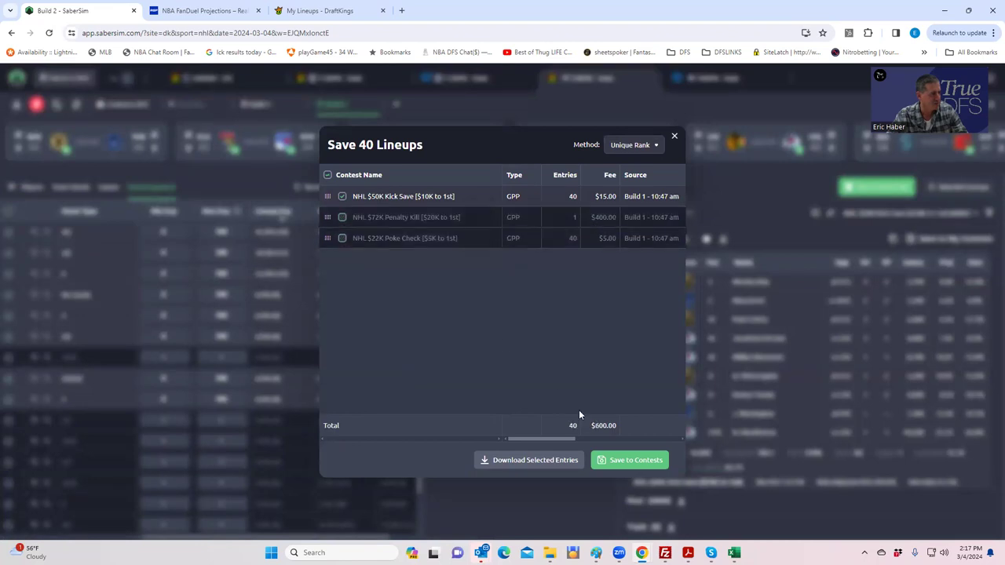
pyautogui.click(633, 461)
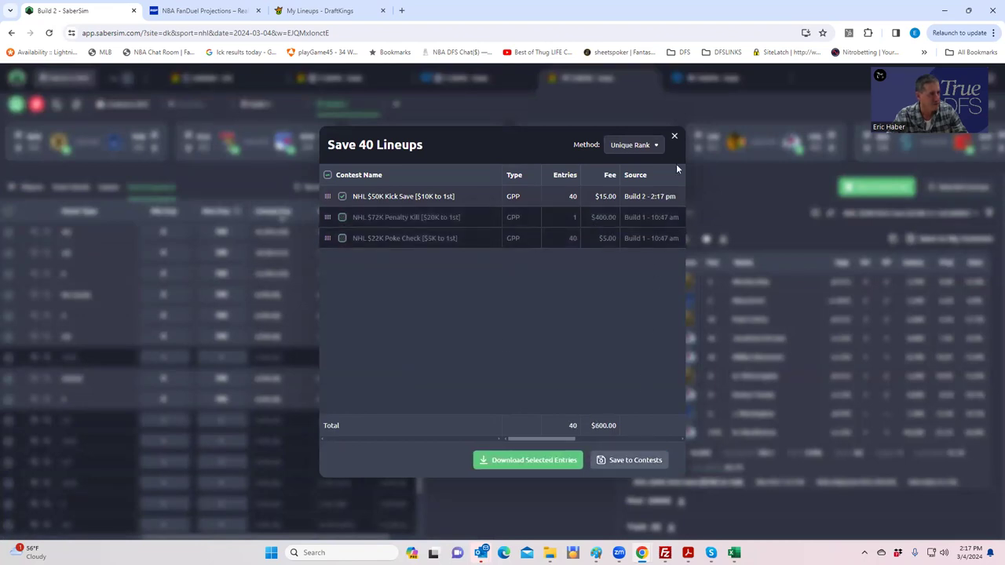
pyautogui.click(675, 137)
# Step: Rank the lineups by NHL $22K Poke Check [$5K to 1st] RAROI and check the stack type and team stack exposures
pyautogui.click(894, 216)
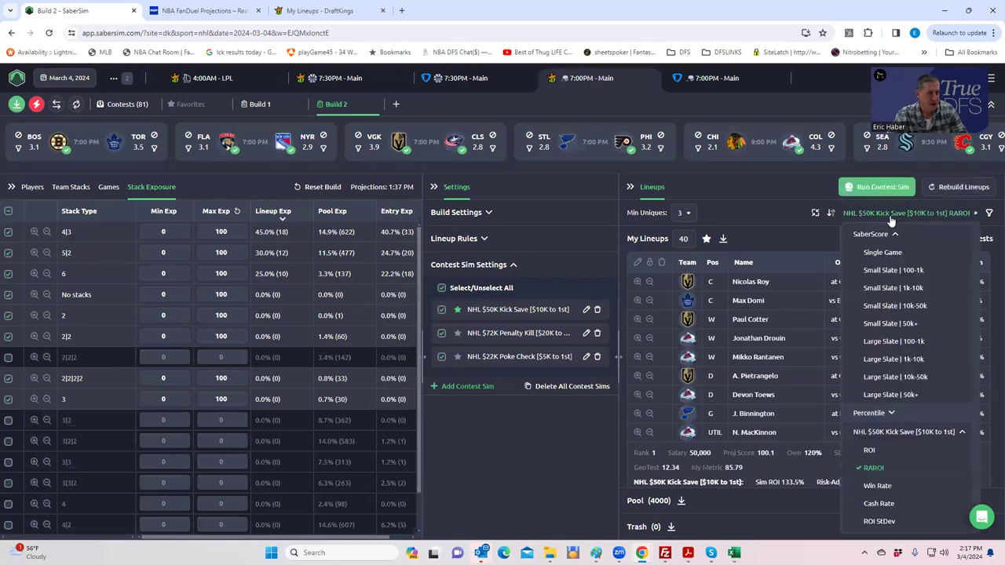
pyautogui.click(891, 375)
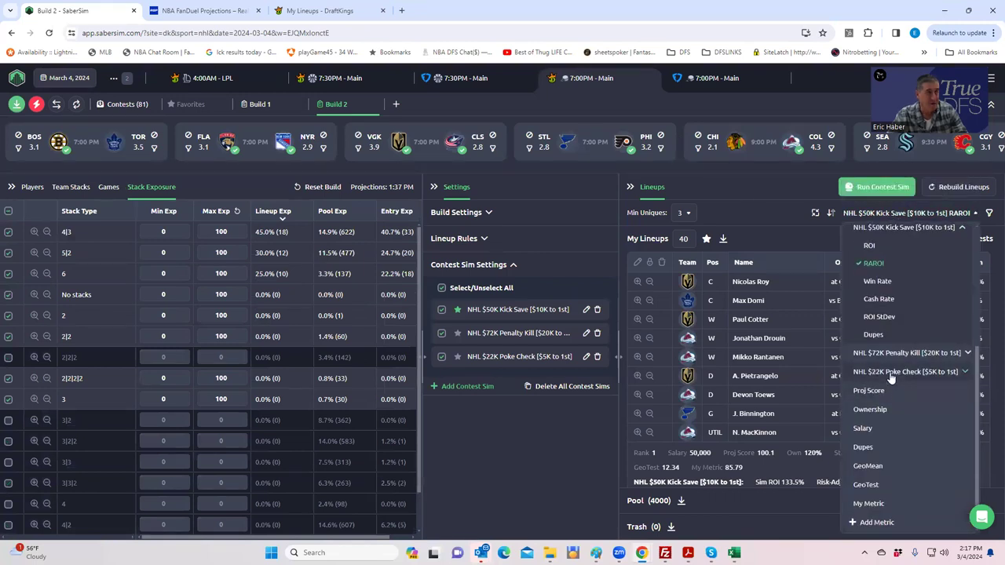
pyautogui.click(896, 373)
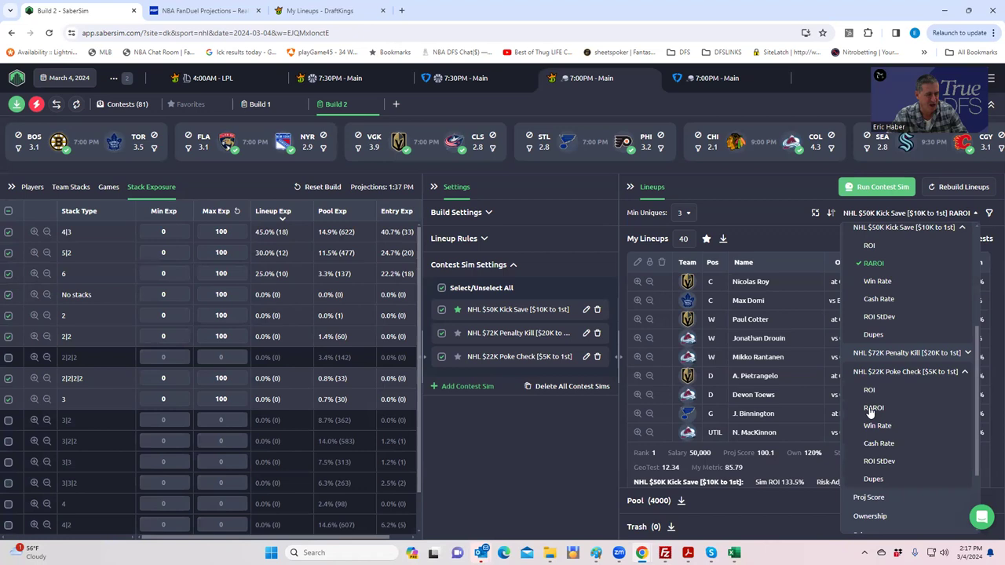
pyautogui.click(871, 410)
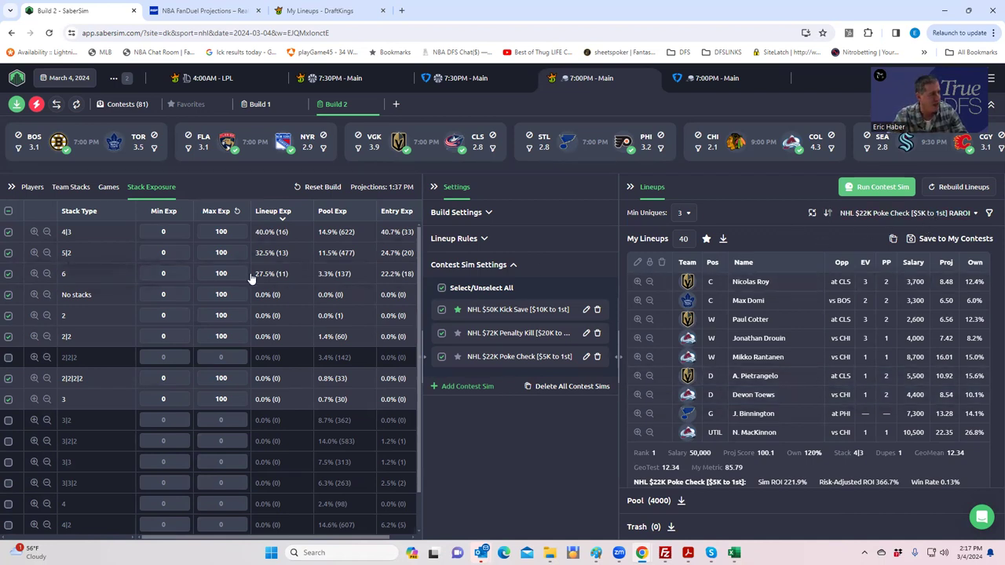
pyautogui.click(69, 188)
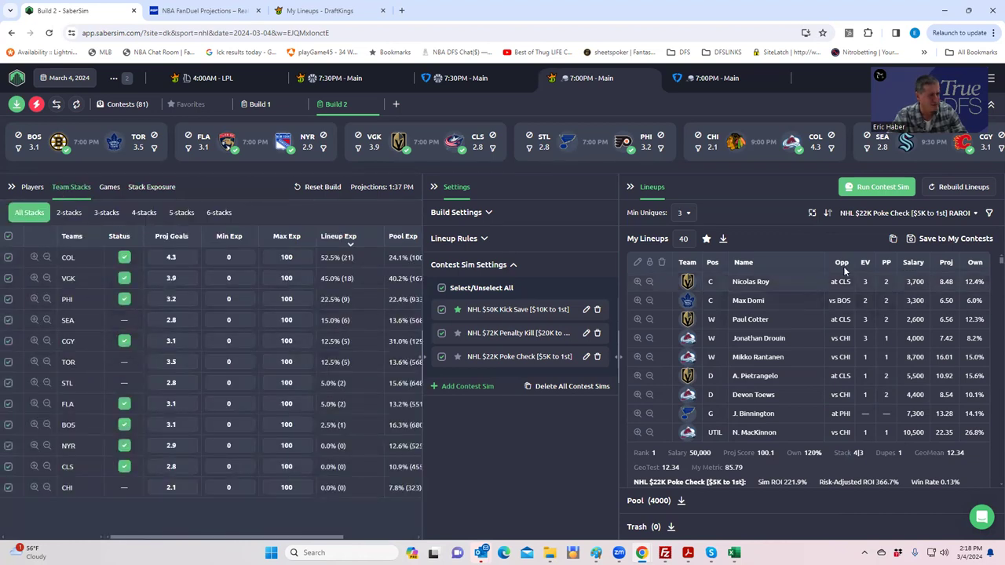
# Step: Save the 40 lineups to the NHL $22K Poke Check [$5K to 1st] contest only
pyautogui.click(946, 238)
pyautogui.click(342, 197)
pyautogui.click(342, 218)
pyautogui.click(343, 239)
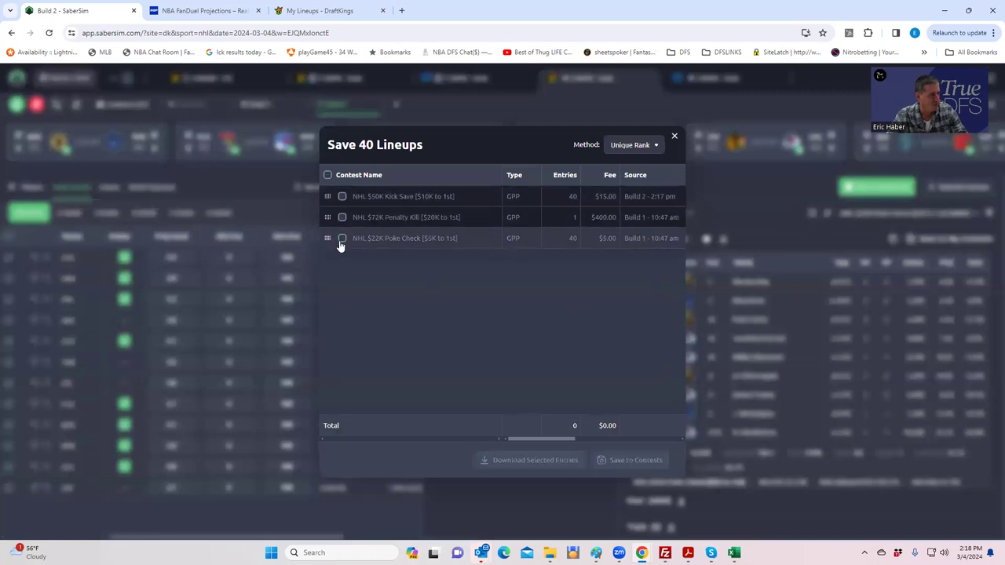
pyautogui.click(637, 460)
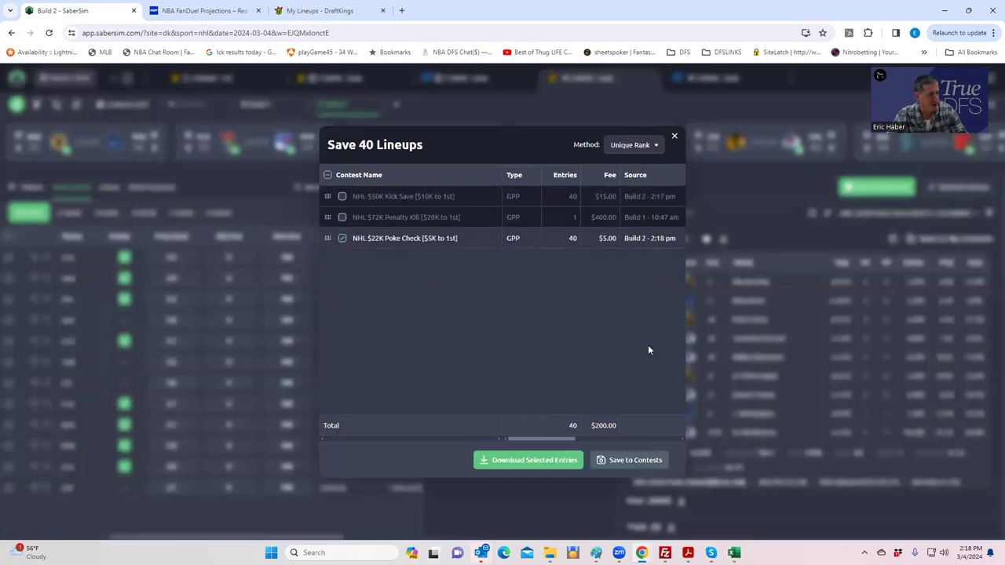
pyautogui.click(673, 139)
# Step: Rank the lineups by NHL $72K Penalty Kill [$20K to 1st] RAROI and set the minimum uniques to 1
pyautogui.click(908, 213)
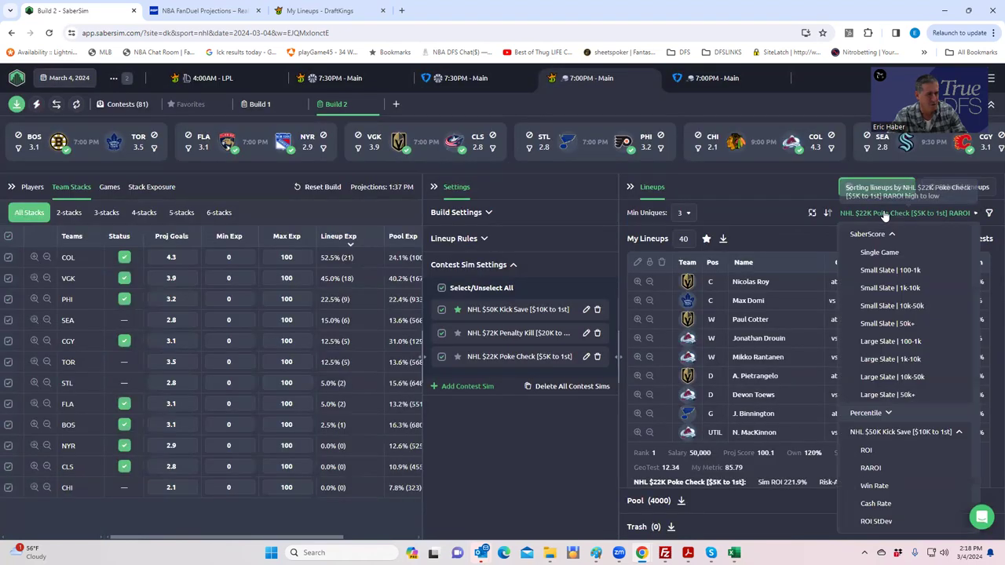
pyautogui.scroll(-3, 911, 377)
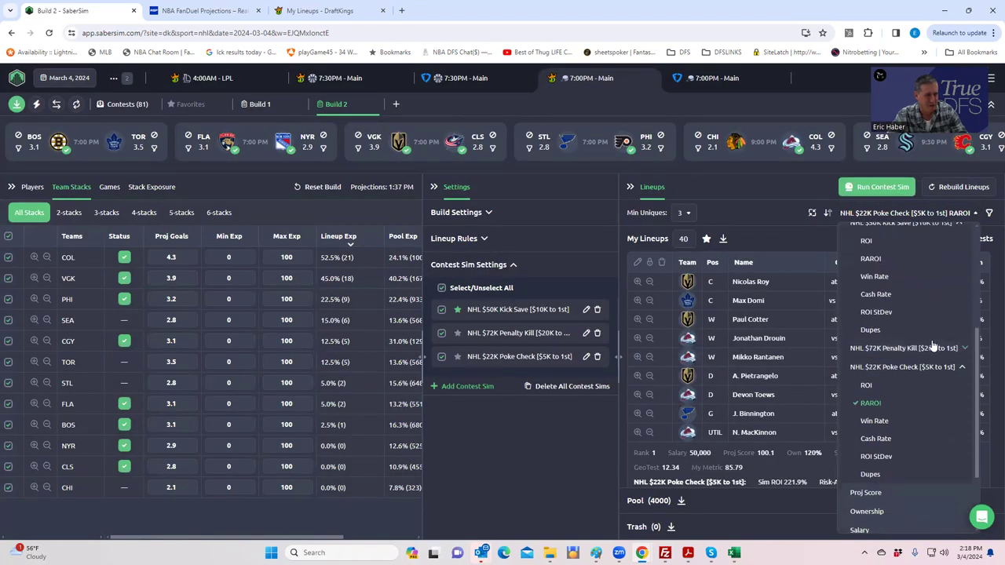
pyautogui.click(873, 384)
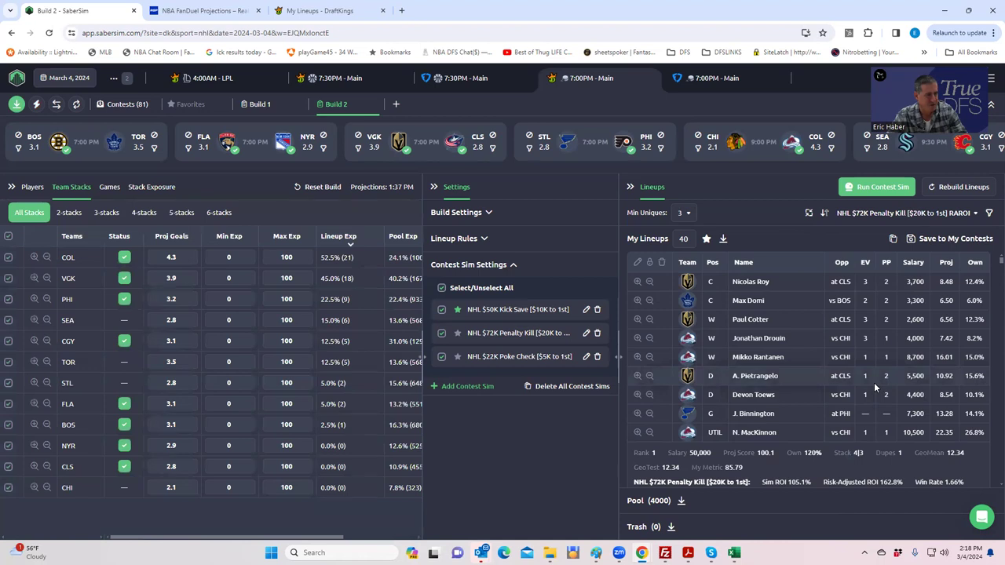
pyautogui.click(688, 215)
pyautogui.click(683, 240)
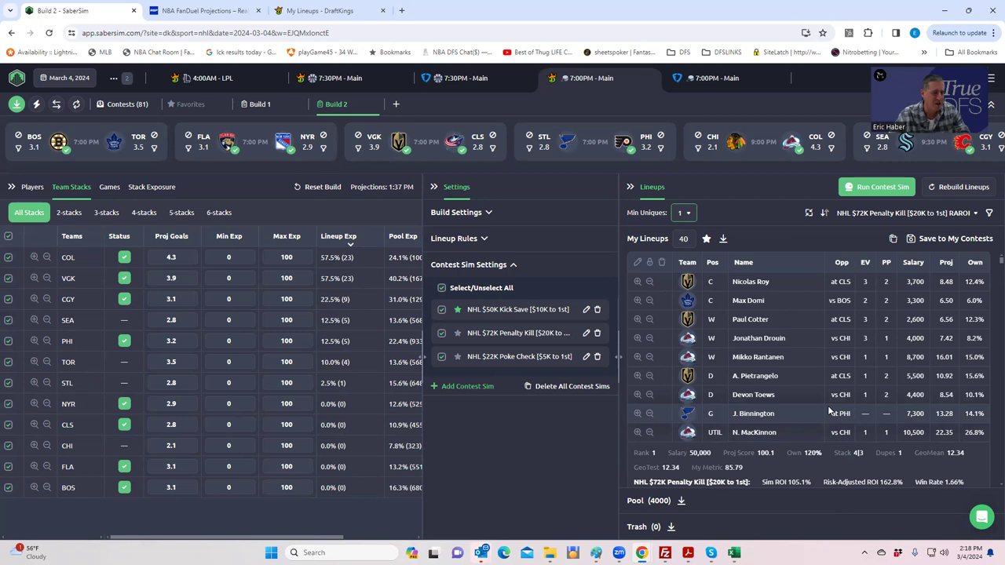
# Step: Save the top-ranked lineup to the NHL $72K Penalty Kill [$20K to 1st] contest only
pyautogui.click(914, 240)
pyautogui.click(343, 238)
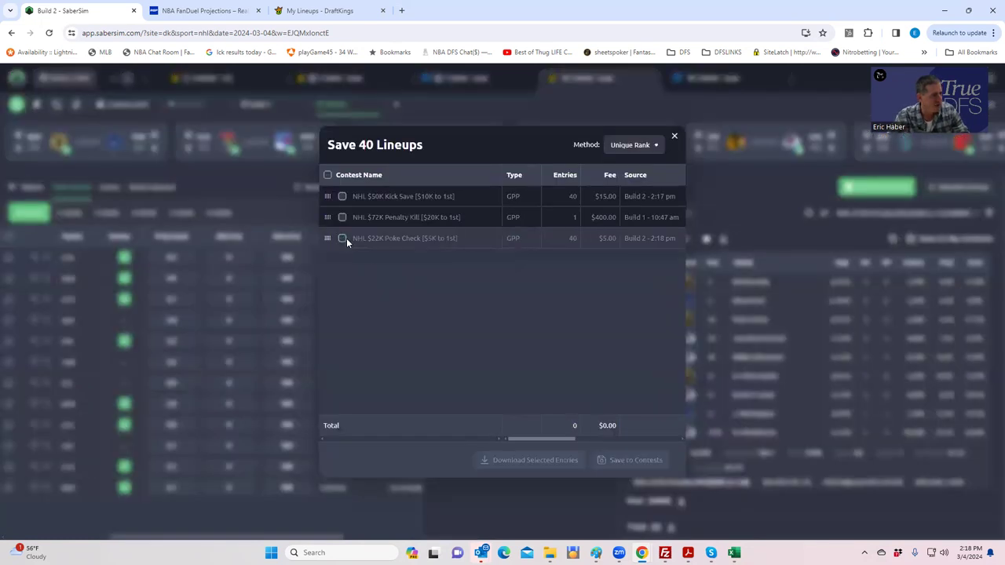
pyautogui.click(343, 218)
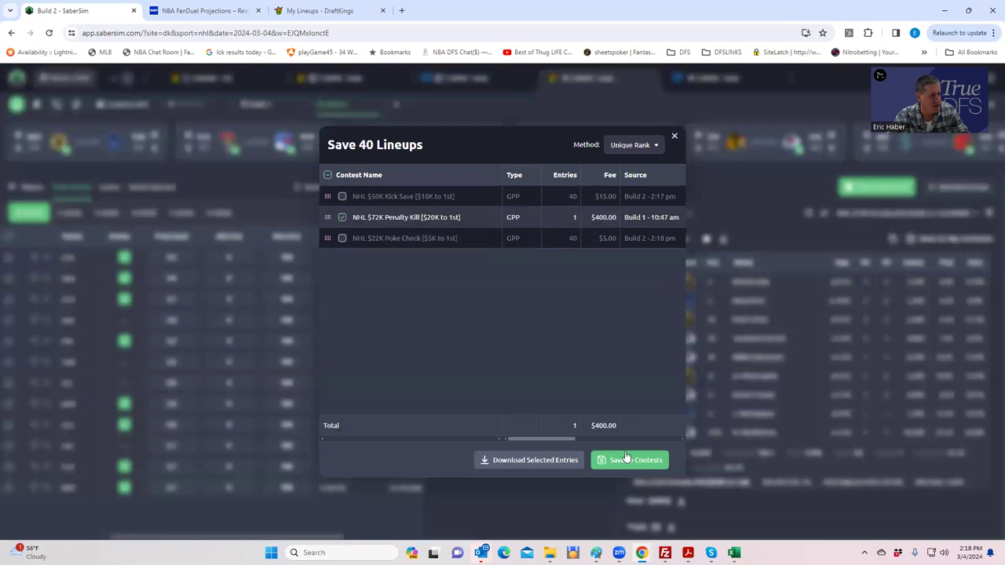
pyautogui.click(675, 138)
# Step: Download the saved contest entries and upload entries_dk_nhl_2024-03-04_700pm_main (1) from Downloads to DraftKings
pyautogui.click(17, 107)
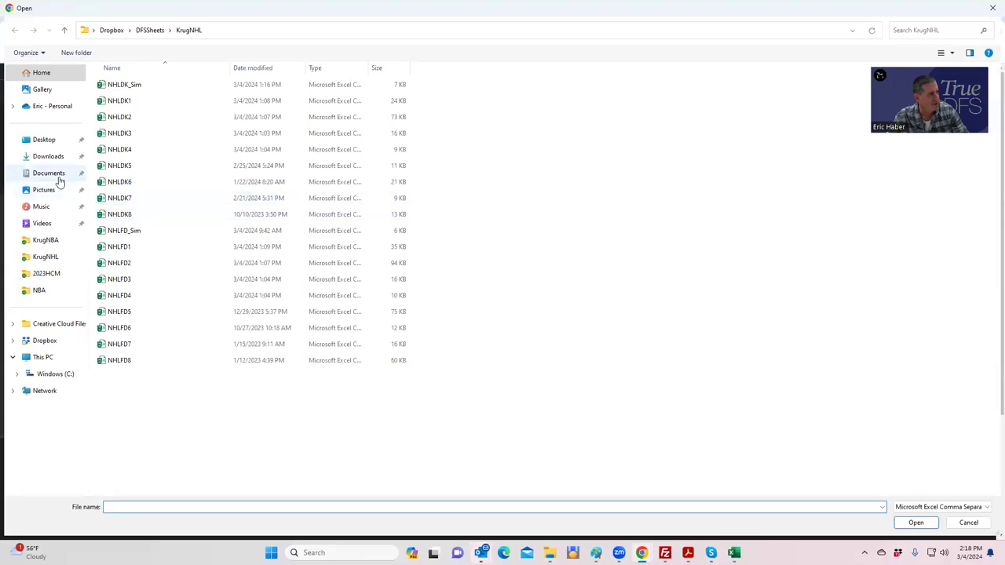
pyautogui.click(48, 157)
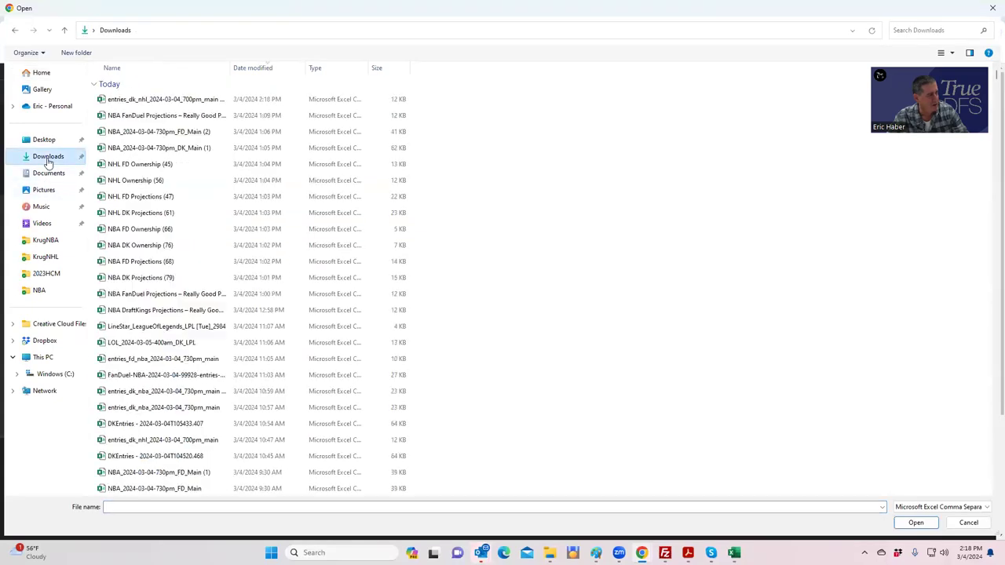
pyautogui.click(176, 100)
pyautogui.click(916, 523)
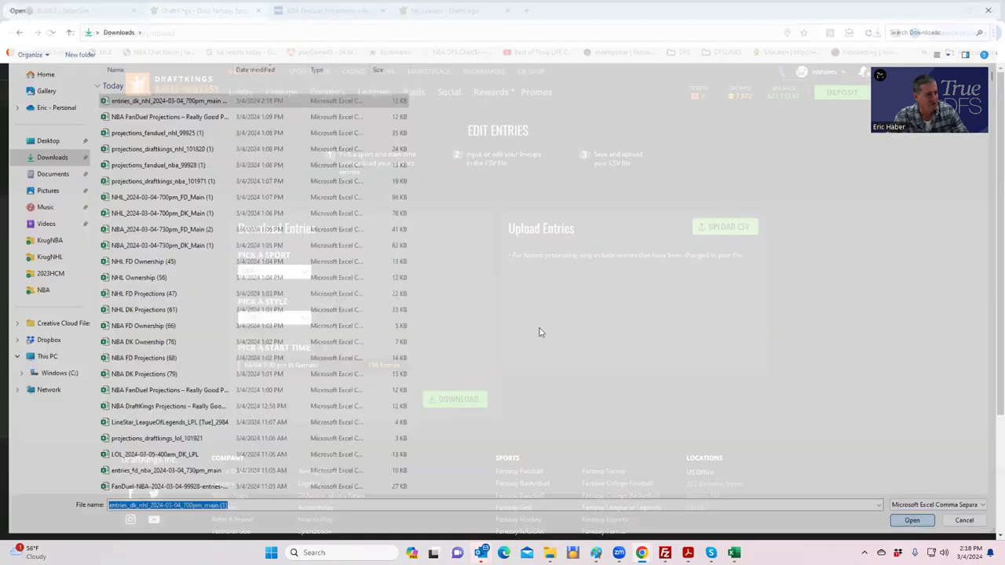
# Step: Open the lineups page on DraftKings and switch back to Build 2 in SaberSim
pyautogui.click(285, 93)
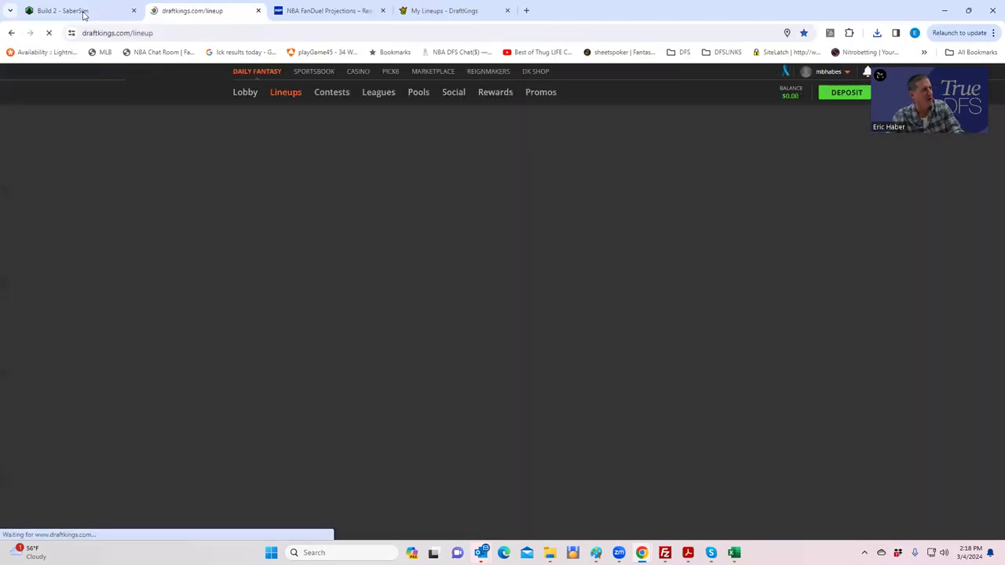
pyautogui.click(71, 9)
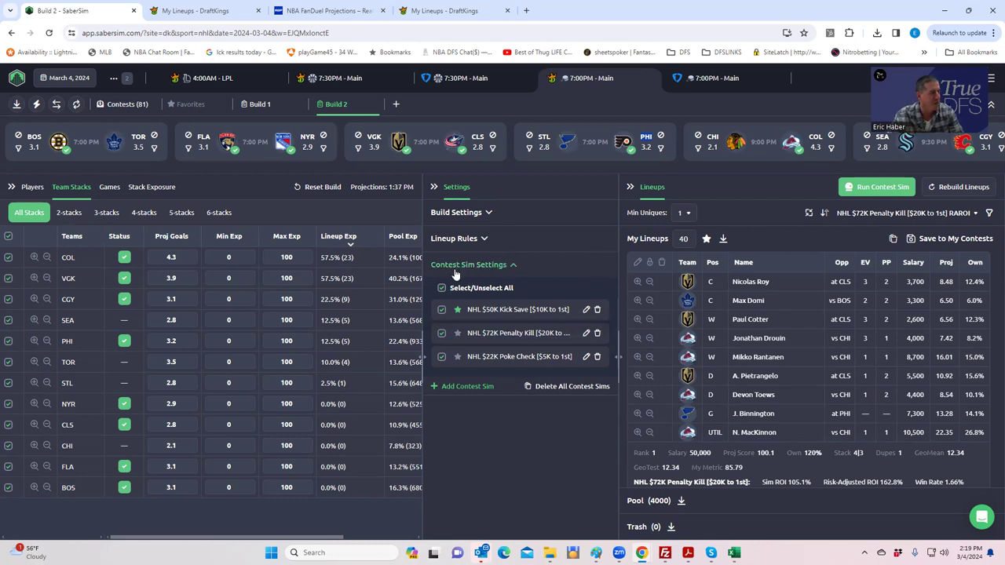
pyautogui.click(932, 190)
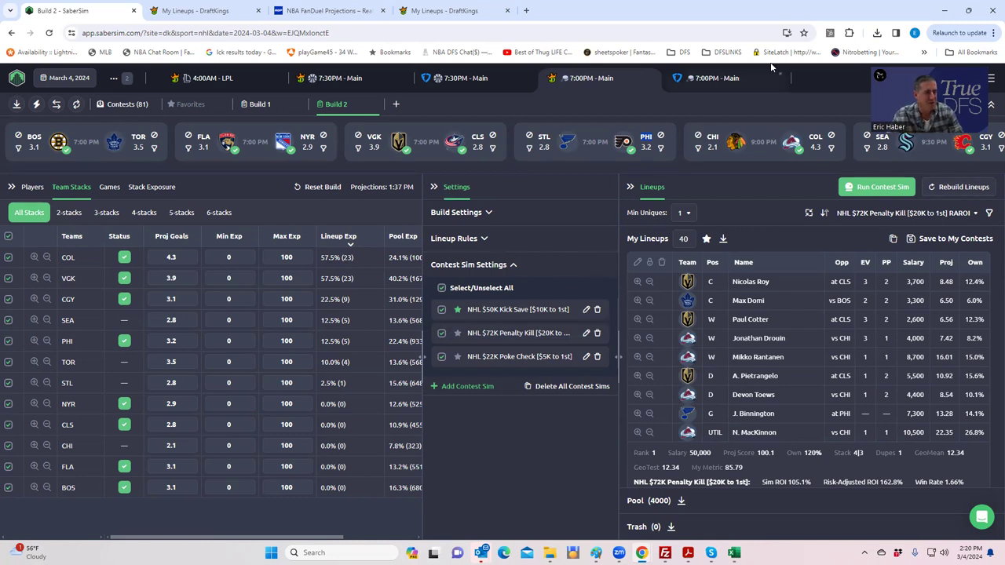